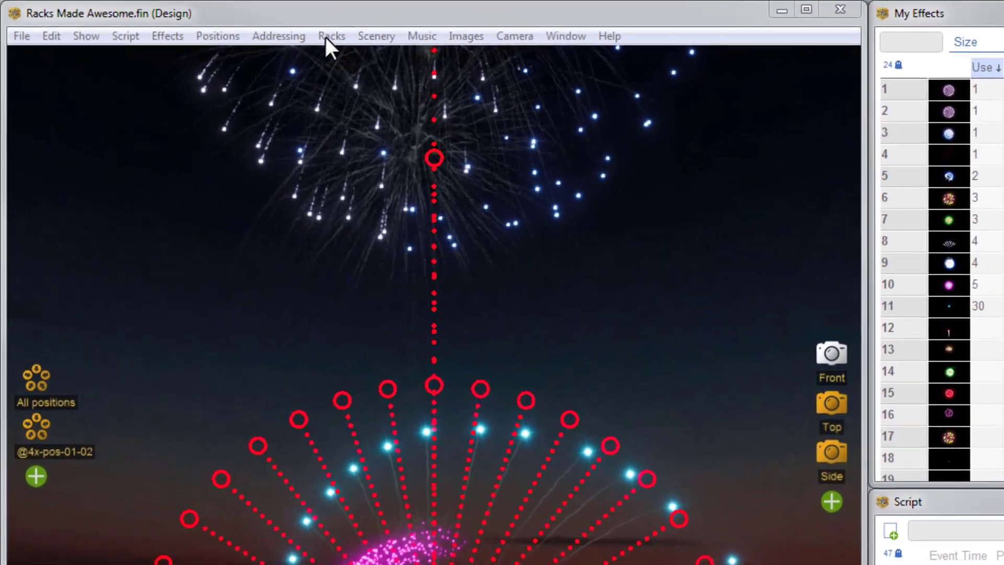
Step: Start Add racks for show, try Easy racks only, then filter rack choices back to My Effects
left_click(240, 26)
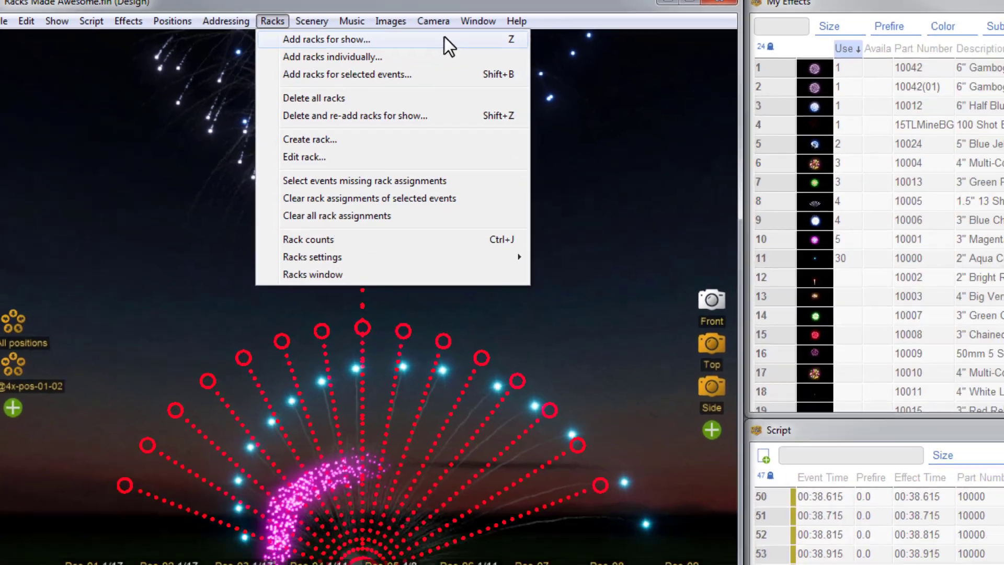
left_click(539, 56)
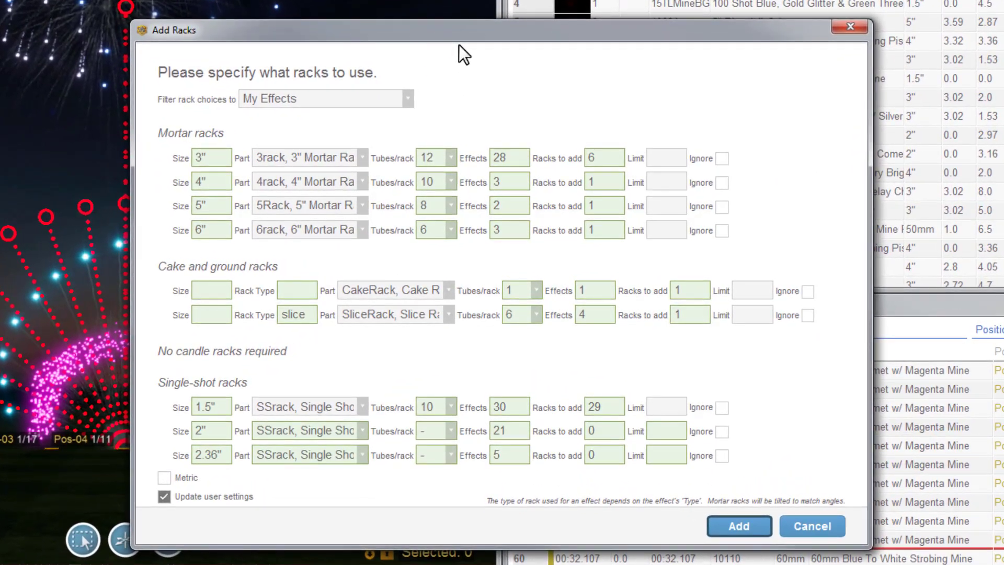
left_click(409, 98)
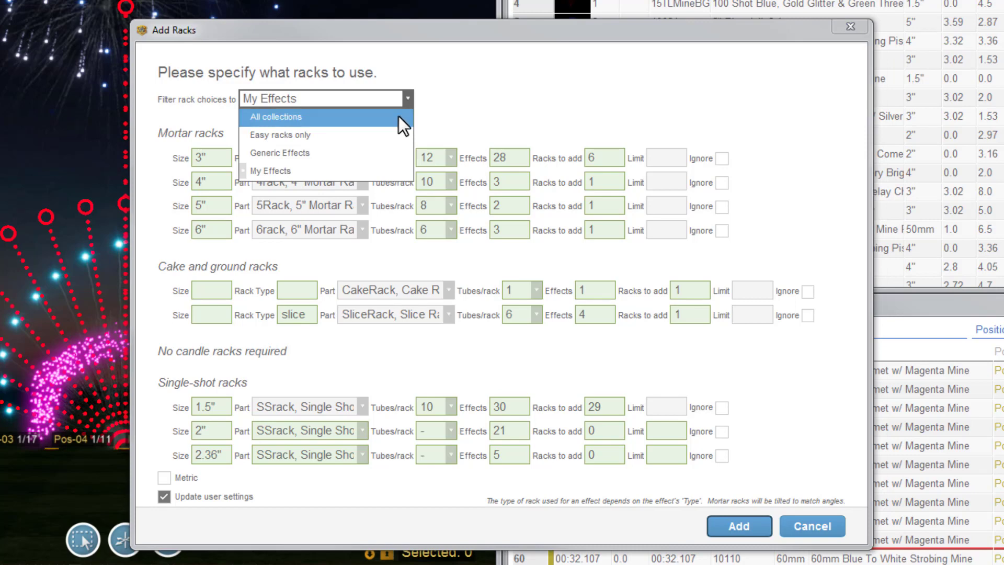
left_click(395, 134)
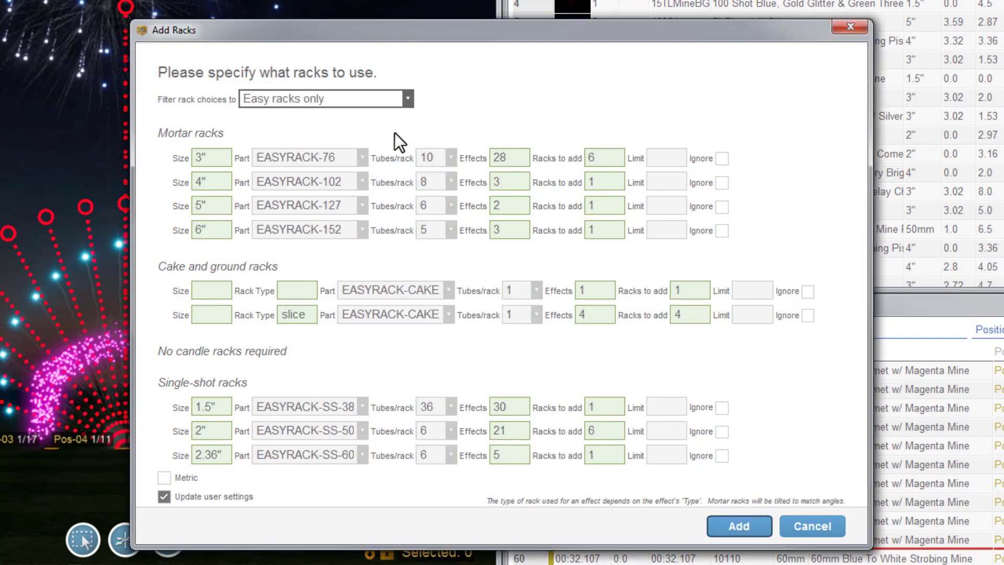
left_click(450, 158)
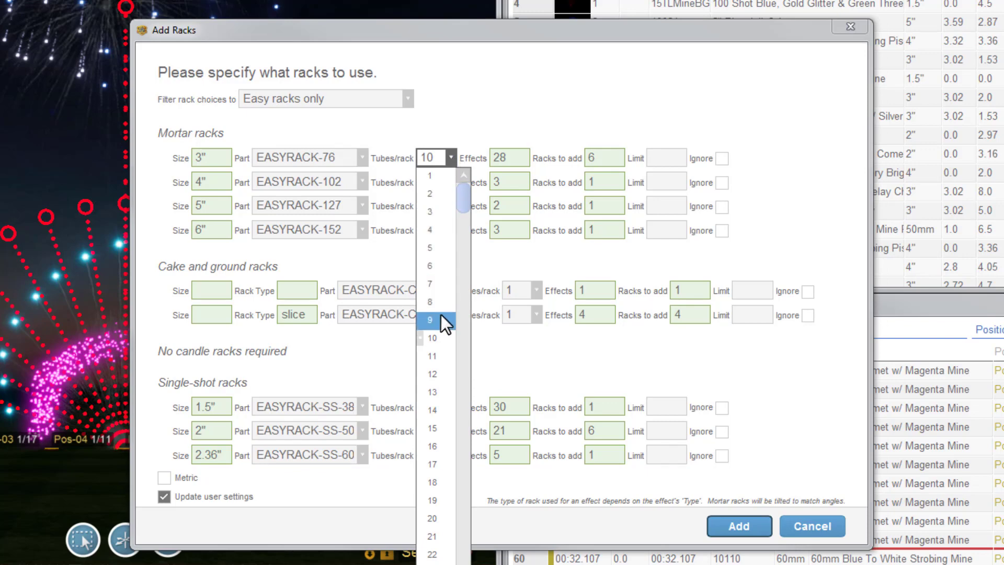
left_click(408, 96)
left_click(408, 96)
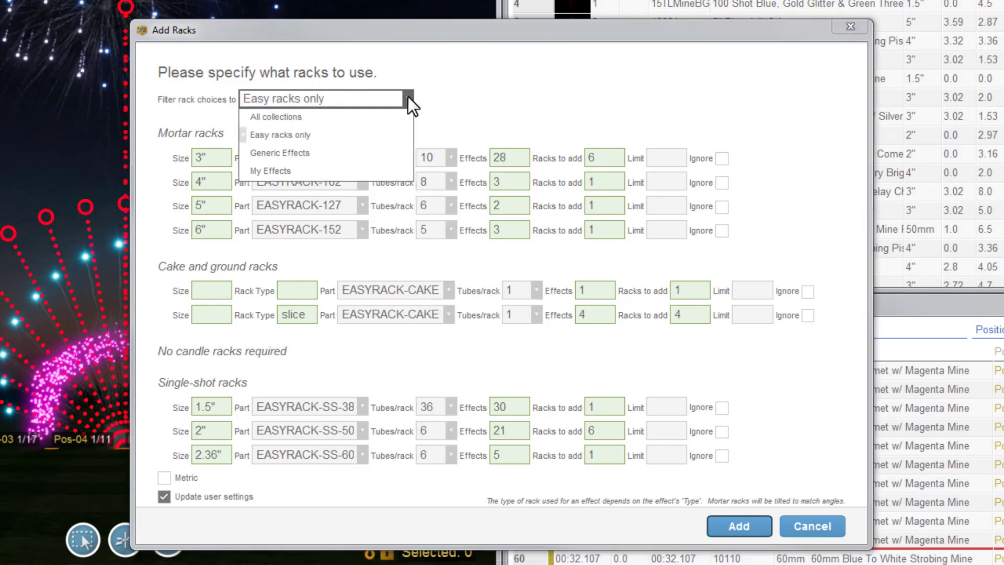
left_click(394, 170)
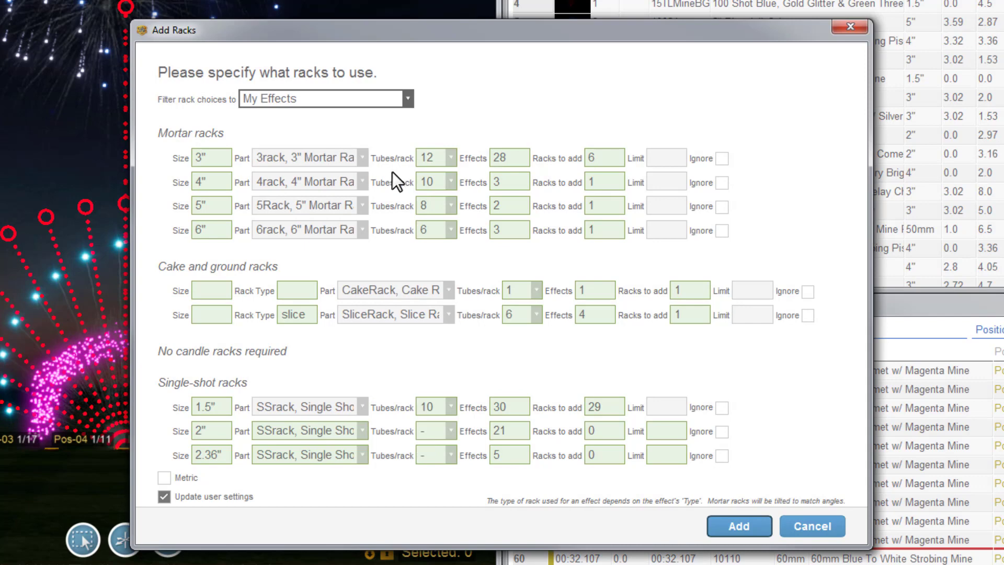
left_click(365, 156)
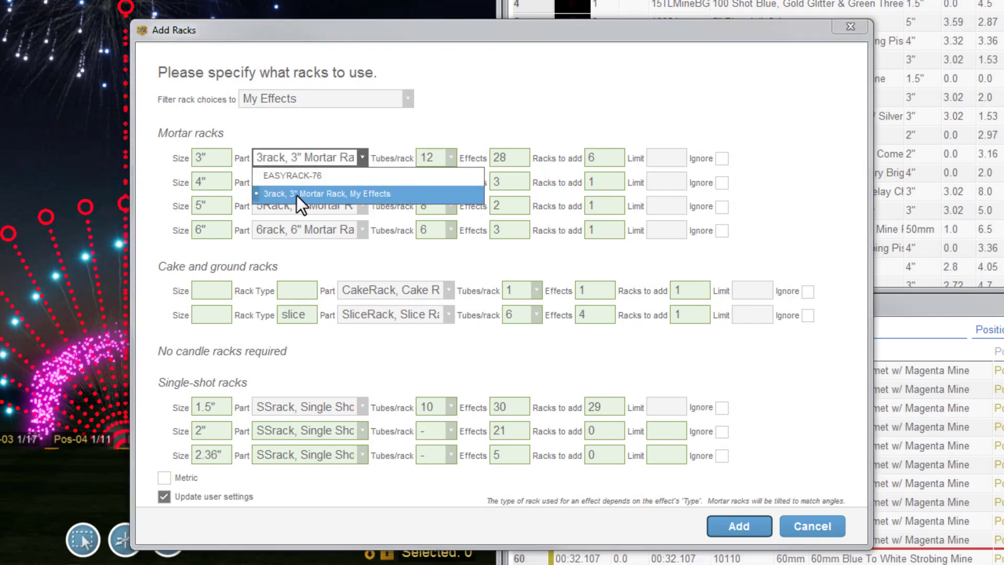
Step: Keep the 3" Mortar Rack and ignore the 1.5", 2" and 2.36" single-shot racks
left_click(375, 196)
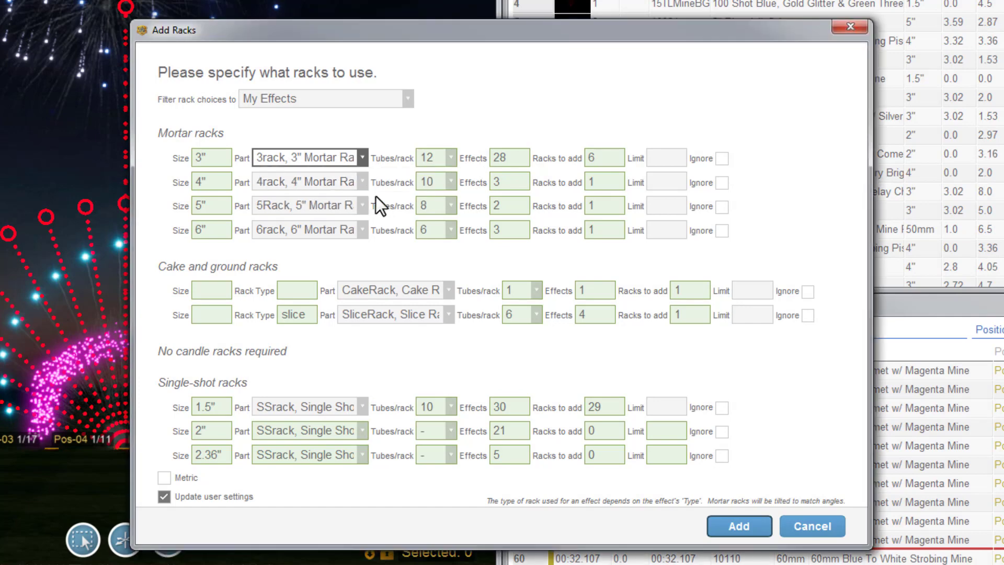
left_click(672, 157)
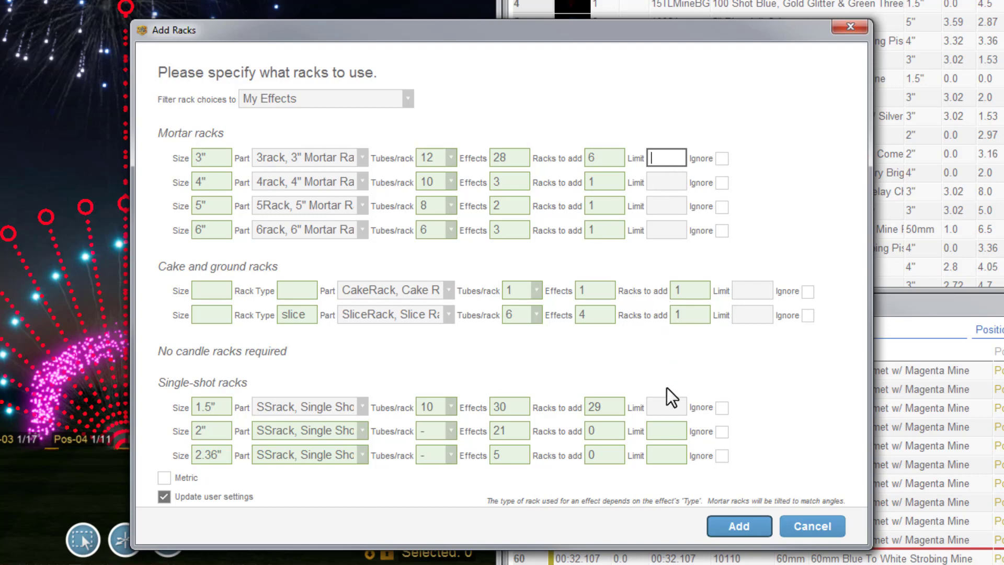
left_click(722, 408)
left_click(722, 432)
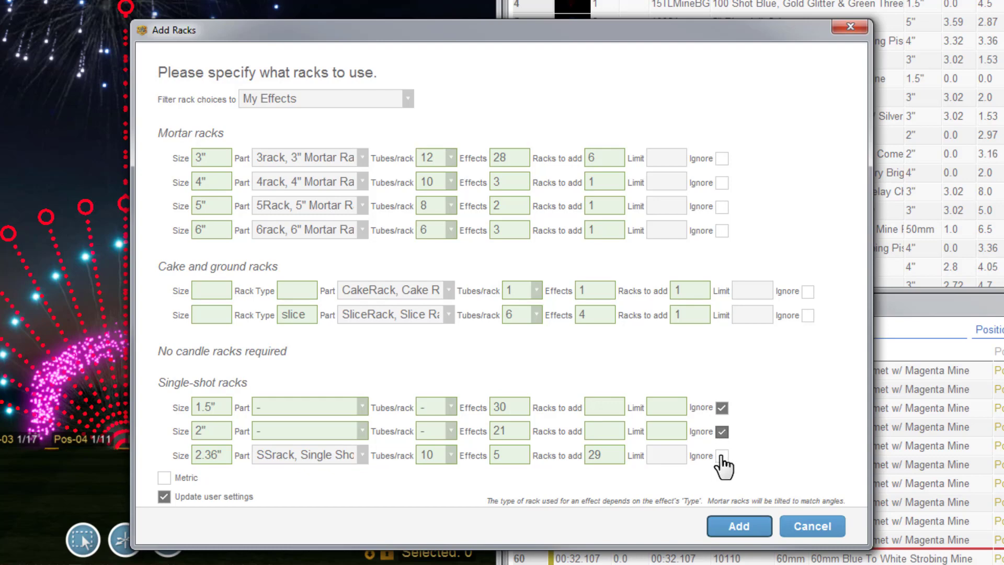
left_click(722, 456)
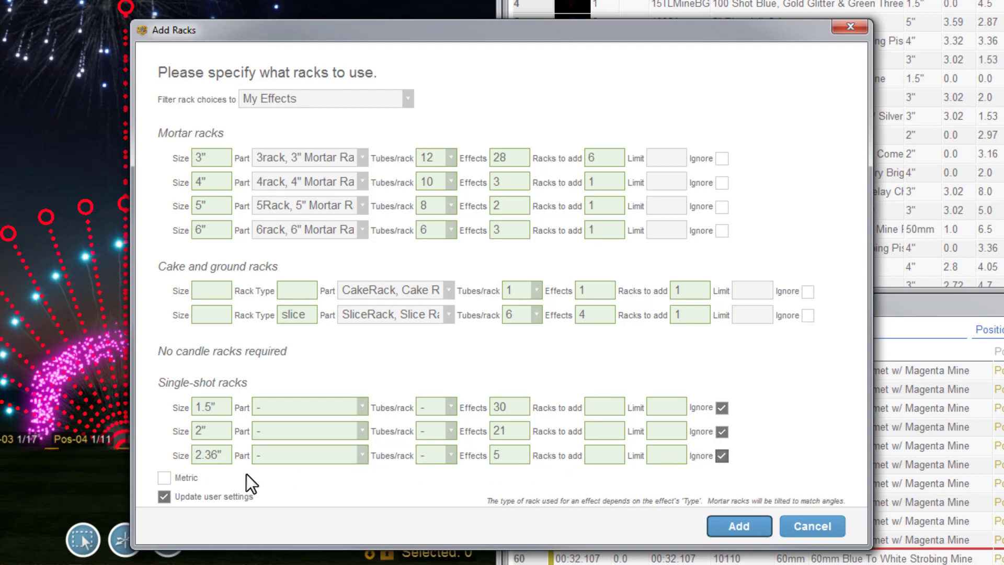
Step: Turn on Metric so rack sizes show in millimetres
left_click(165, 478)
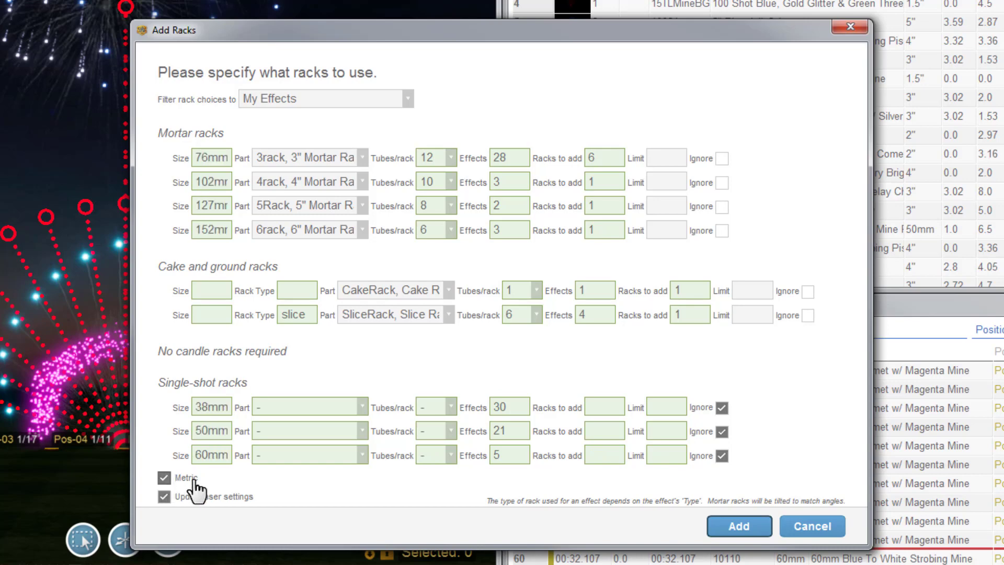
scroll(410, 477, "down", 3)
scroll(410, 477, "down", 3)
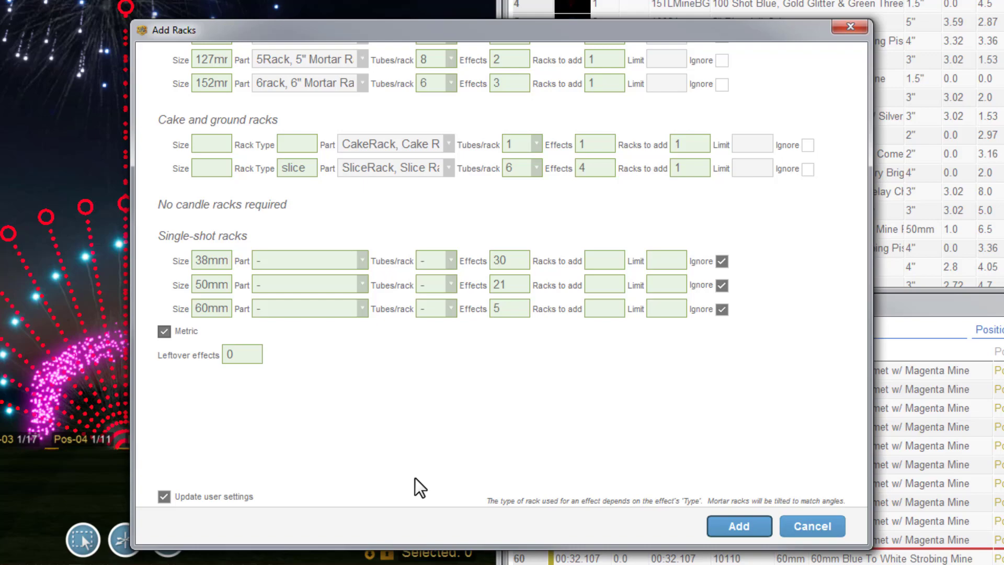
scroll(419, 479, "up", 6)
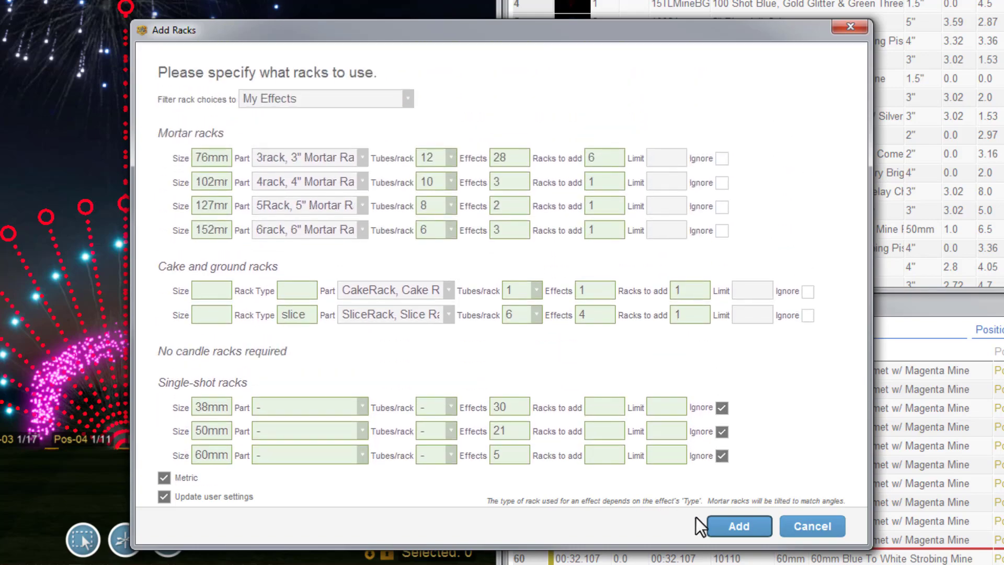
Step: Add the planned racks, dismiss the Rack Summary, and review the show's rack counts
left_click(735, 528)
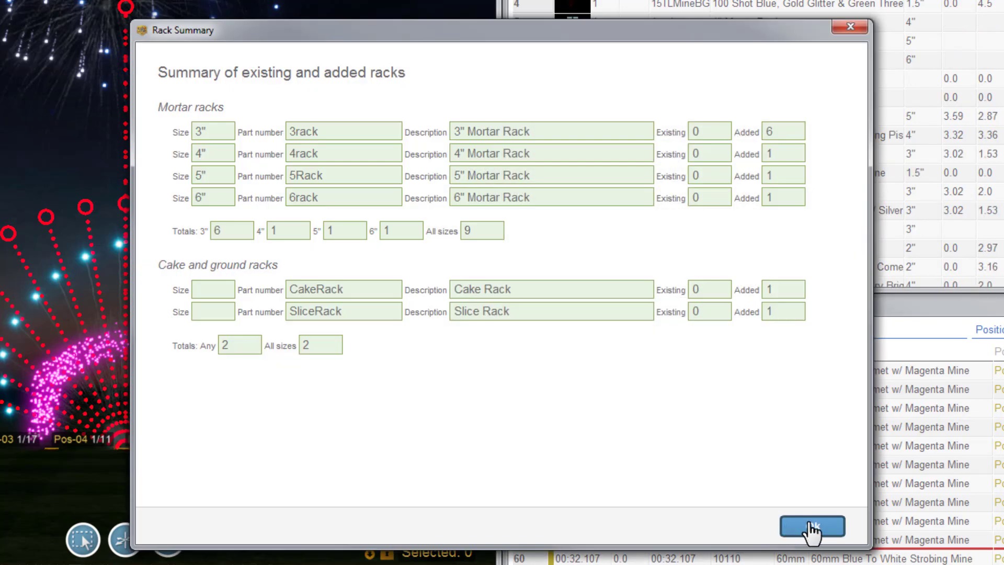
left_click(833, 530)
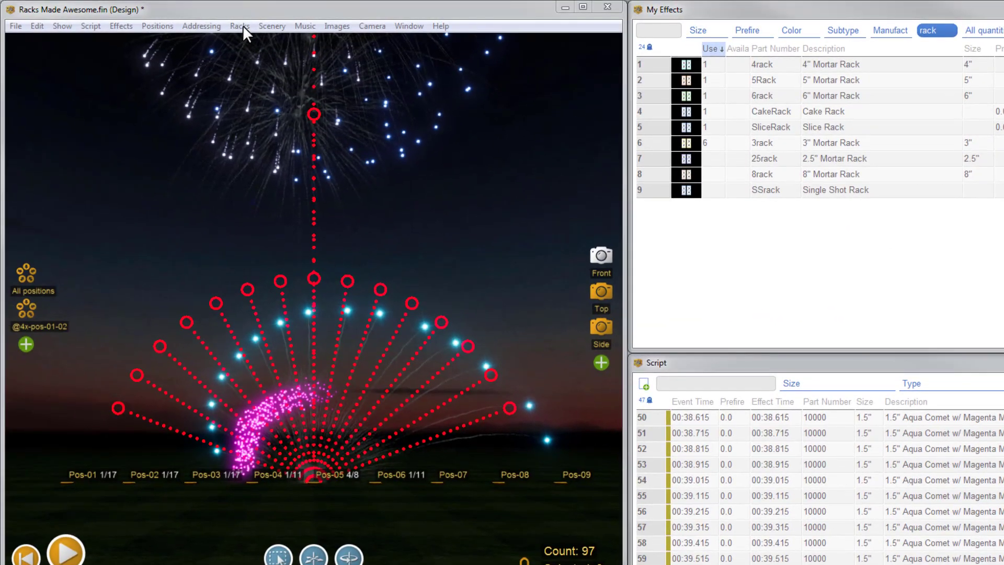
left_click(240, 26)
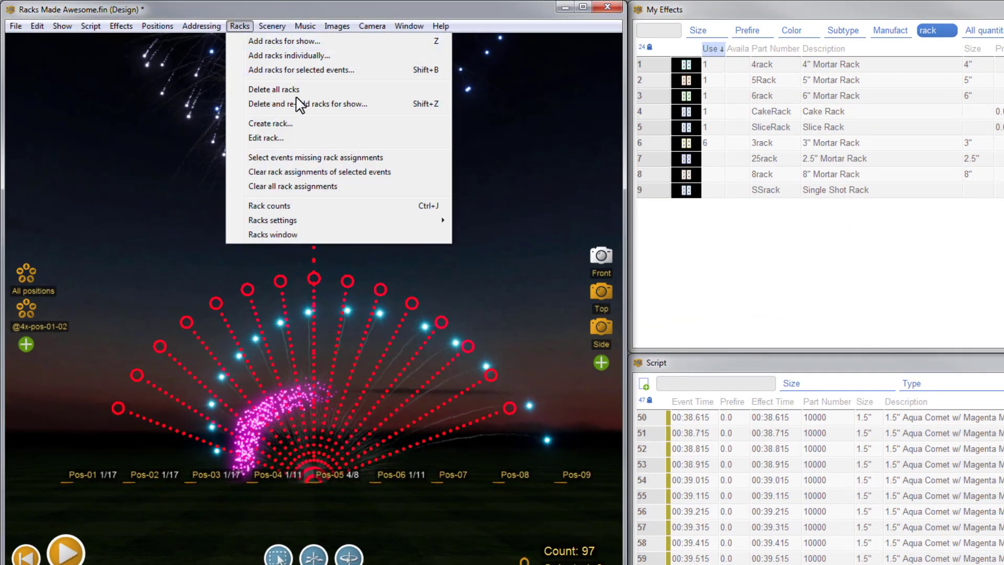
left_click(330, 207)
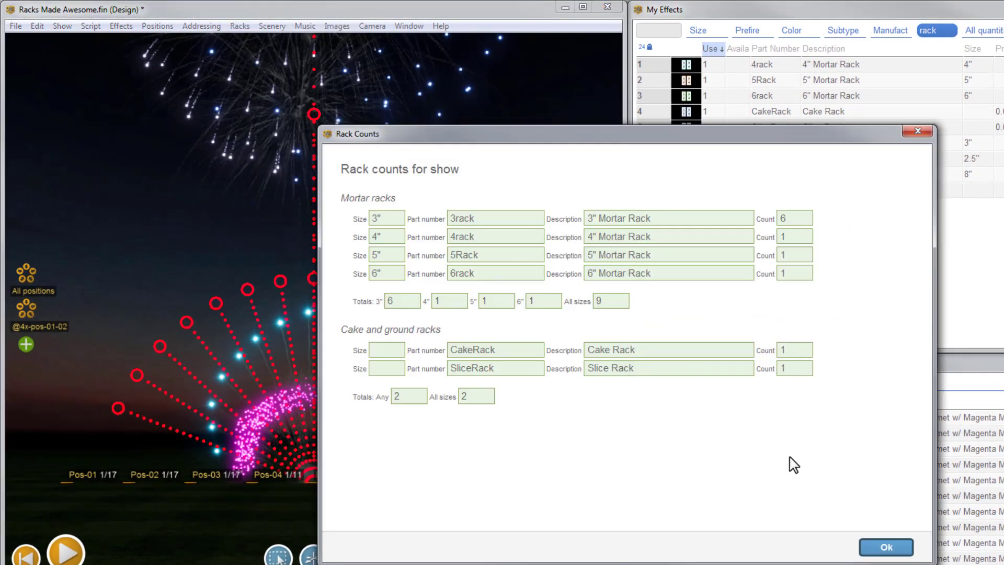
left_click(900, 553)
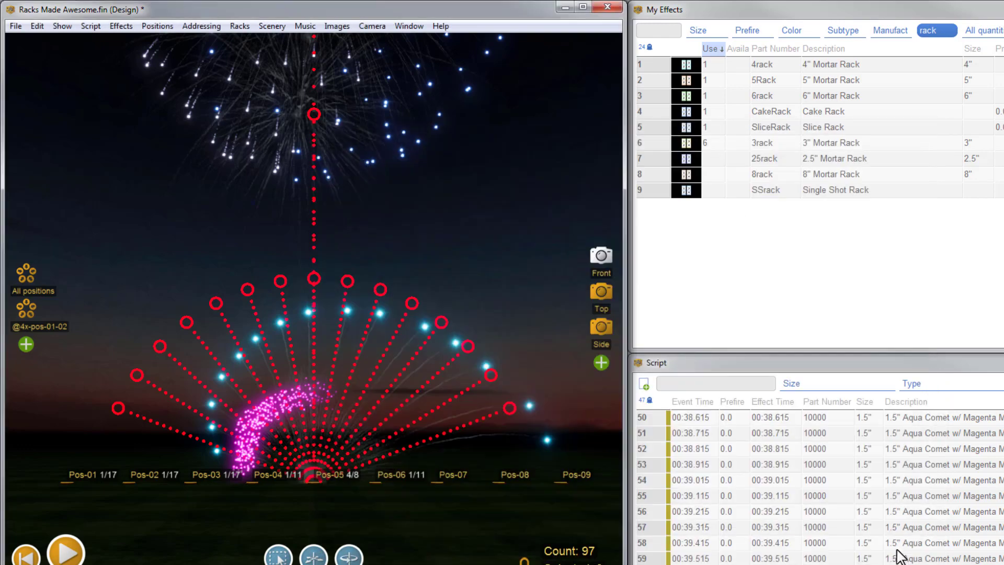
Step: Create a new custom rack named '50mm Single Shot Rack' with row 1 size set to 5
left_click(242, 26)
left_click(285, 124)
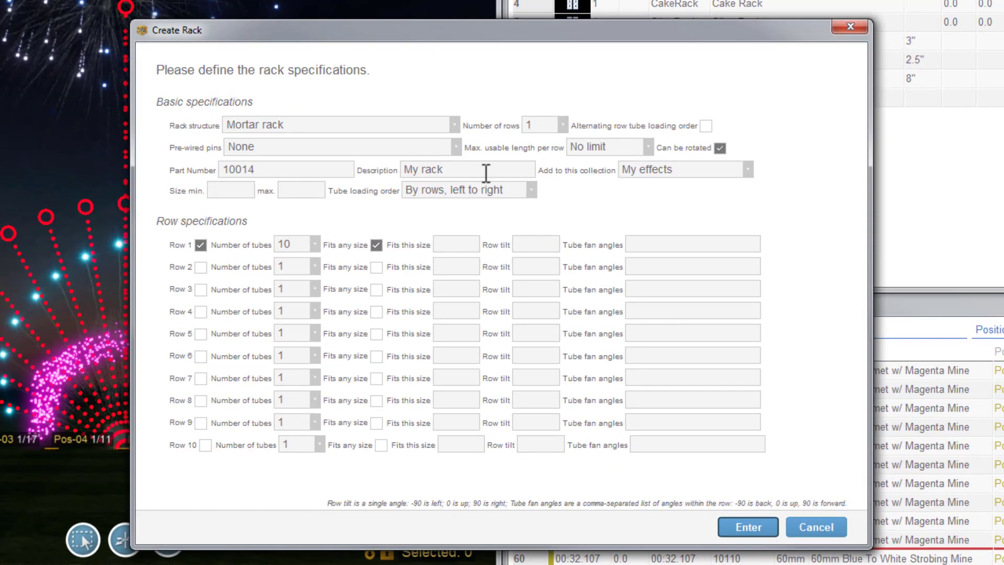
left_click(613, 244)
type("50mm Single Sh")
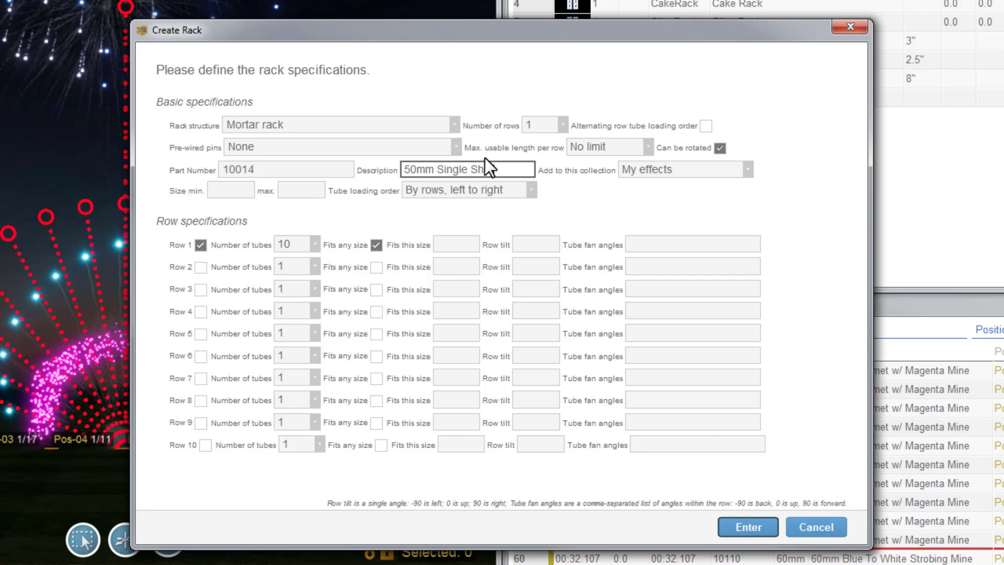
type("ot Rack")
left_click(533, 190)
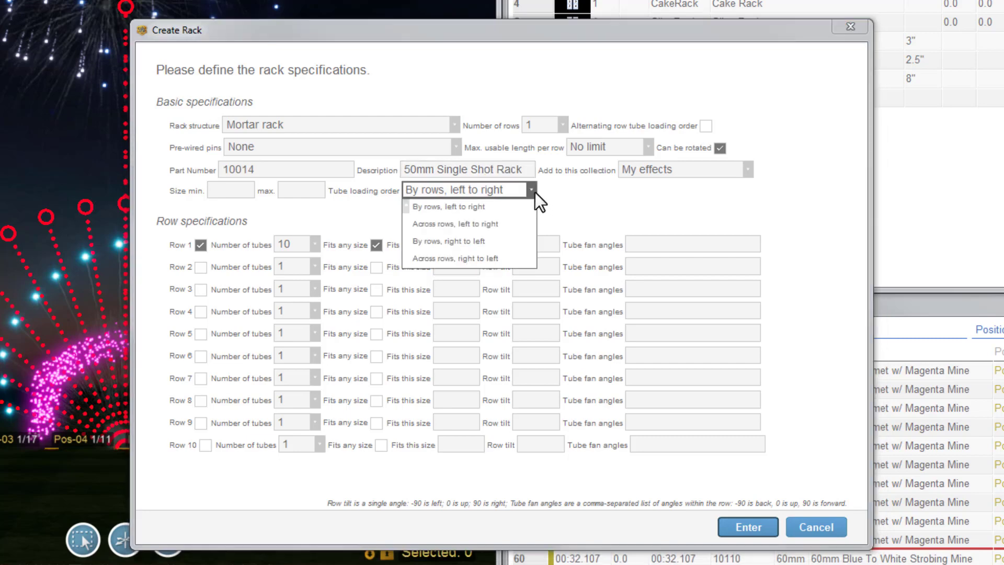
left_click(533, 191)
left_click(469, 244)
type("50mm")
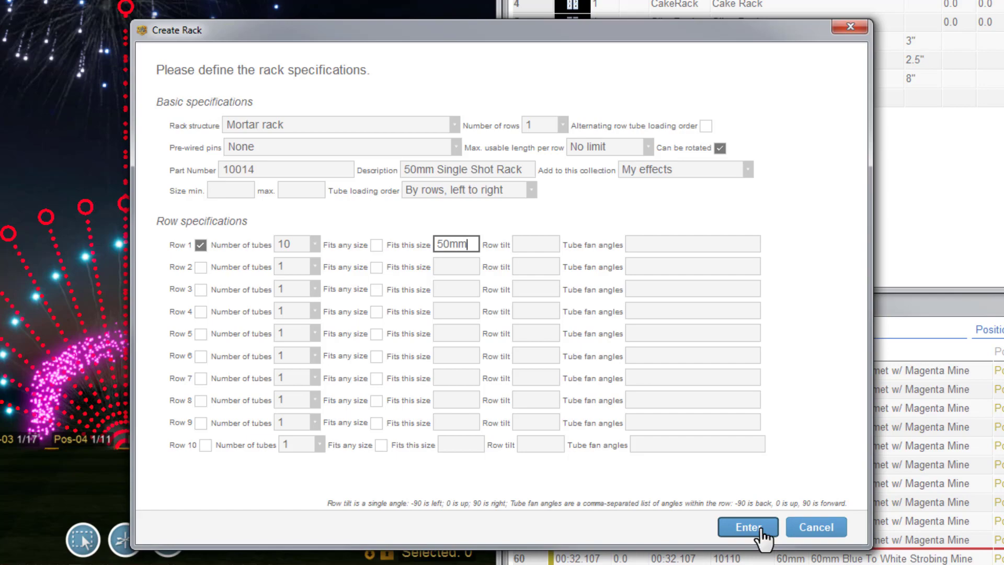
left_click(755, 531)
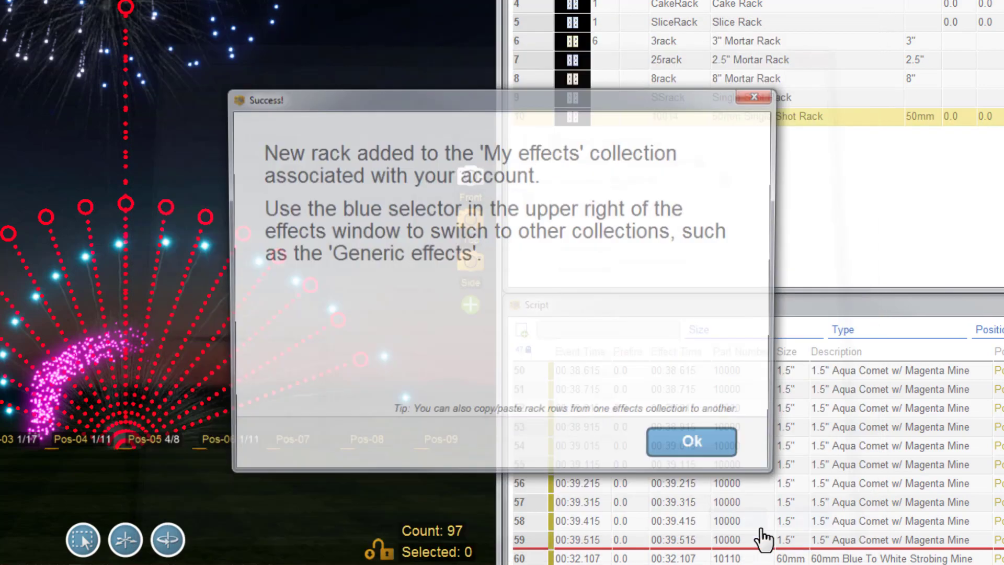
left_click(733, 460)
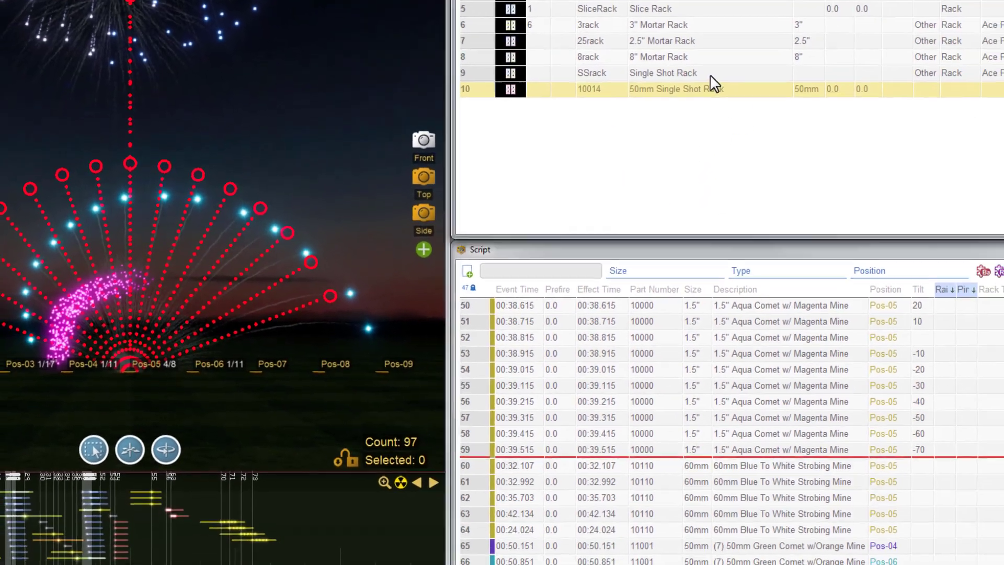
Step: Edit the SSrack specifications to give it a minimum and a maximum tube size of 40
right_click(753, 98)
left_click(808, 215)
left_click(211, 154)
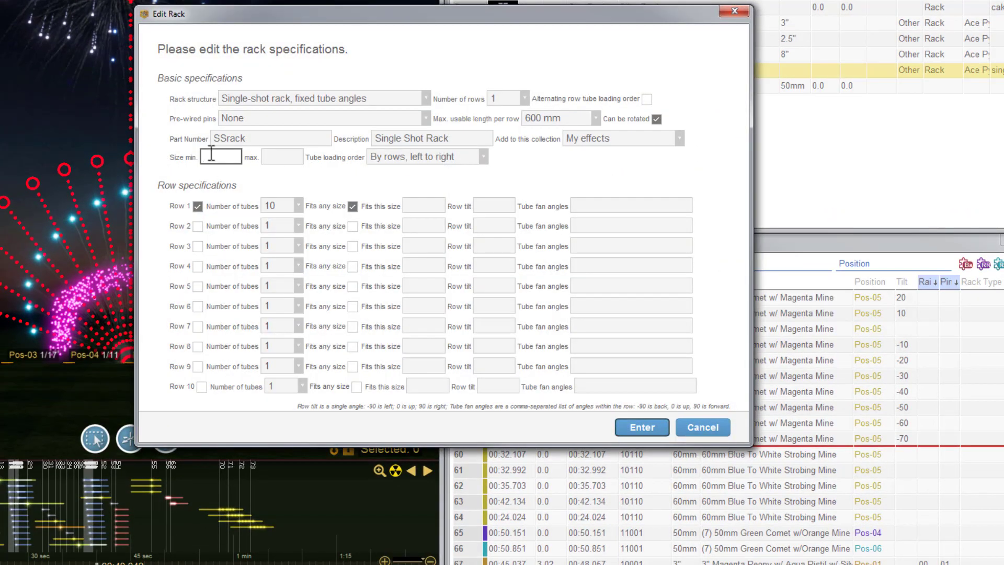
key("Tab")
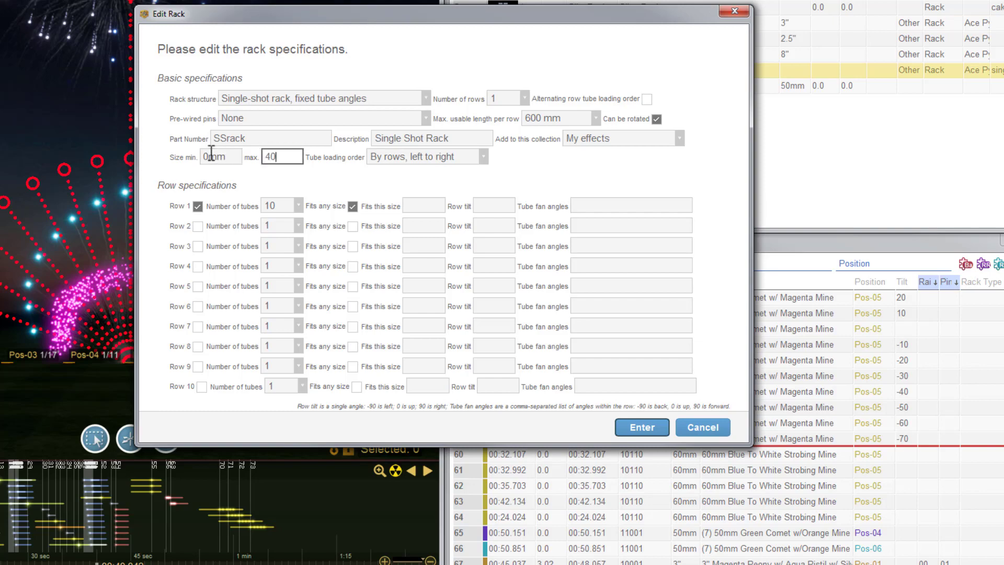
left_click(647, 430)
Step: Filter the script to 60mm effects and apply a 2.5" sleeve to all 60mm instances
left_click(621, 373)
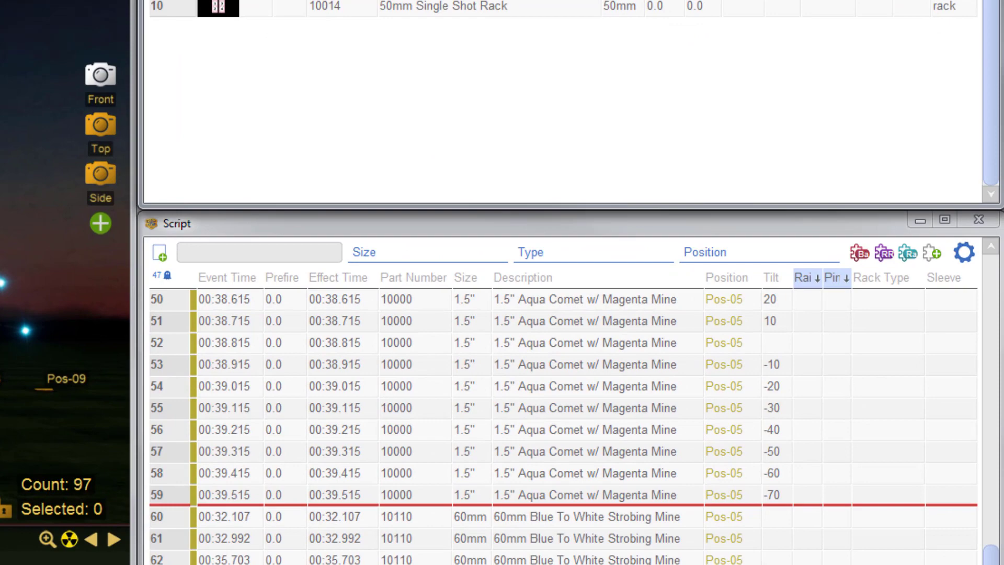
left_click(441, 251)
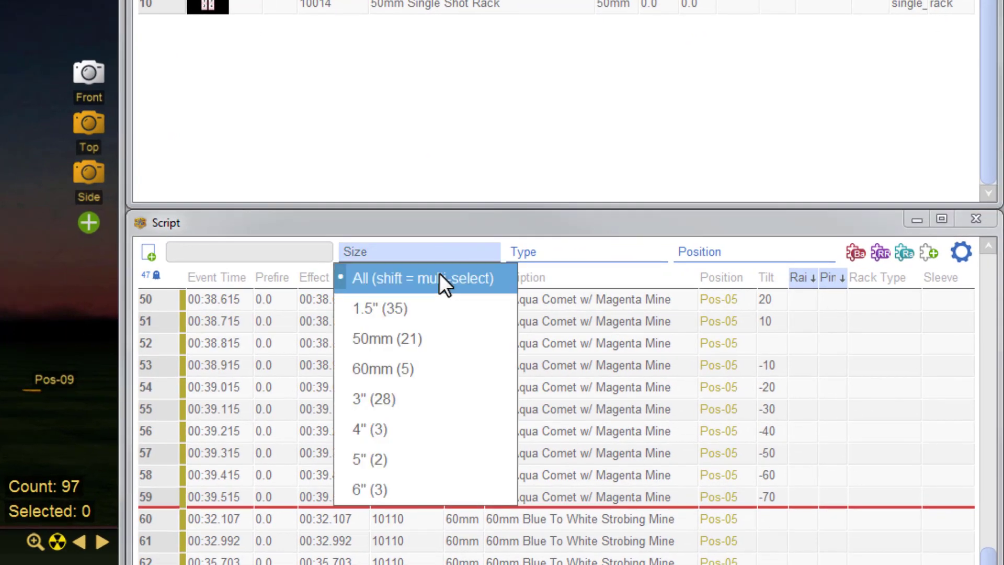
left_click(416, 367)
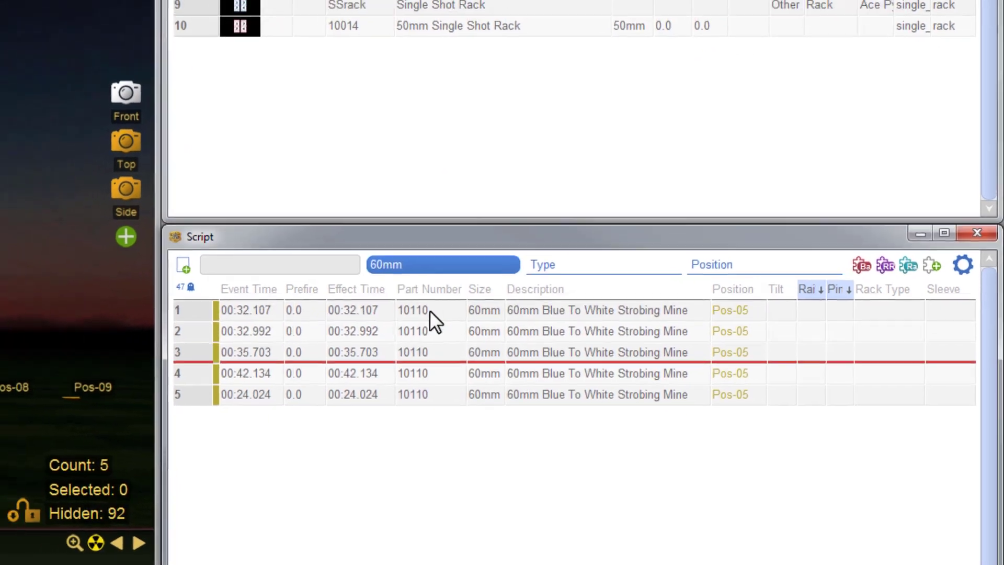
right_click(462, 299)
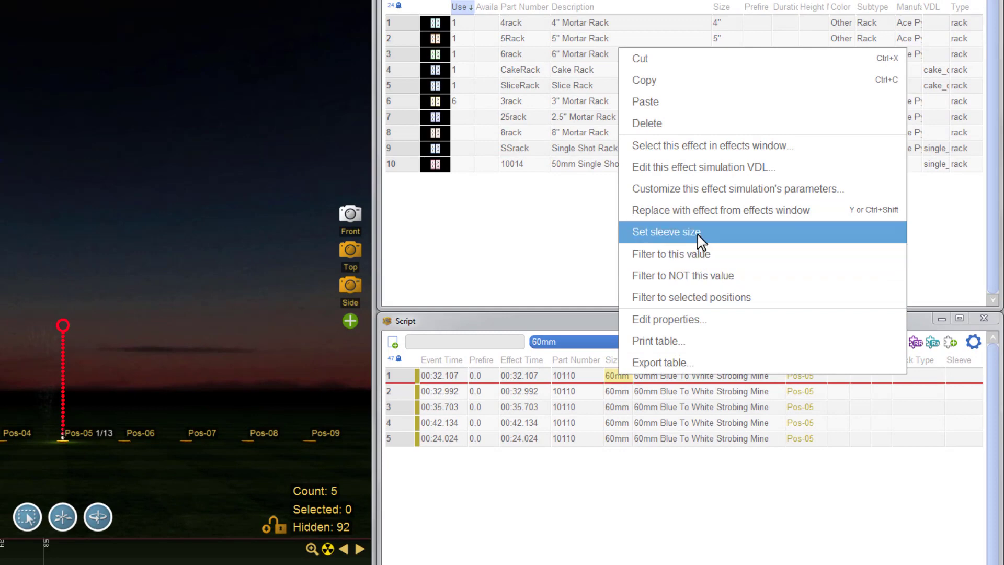
left_click(674, 232)
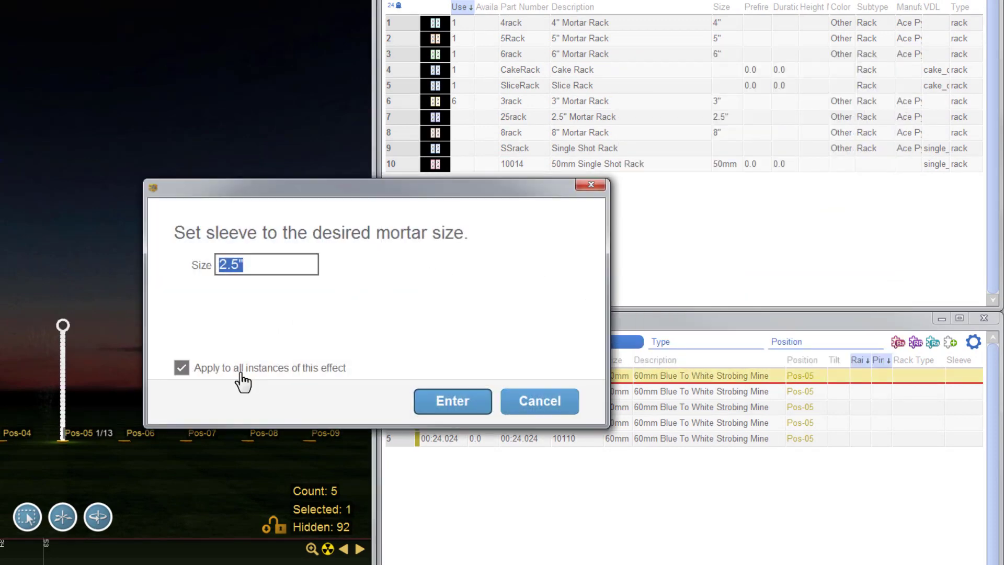
left_click(448, 407)
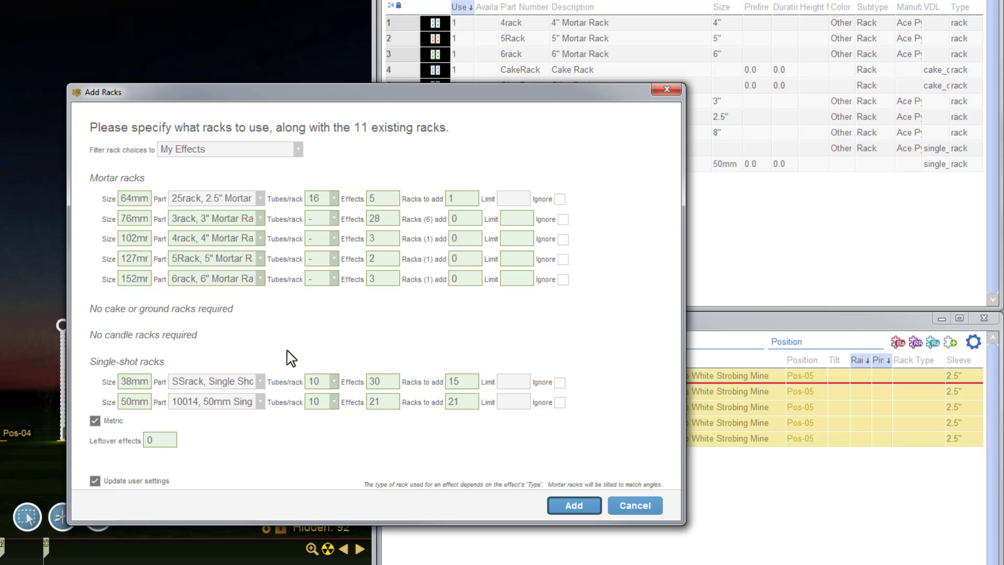
Step: Review the single-shot rack parts, then add the 25rack, 15 SSracks and 21 50mm racks
left_click(259, 381)
left_click(266, 387)
left_click(264, 405)
left_click(264, 407)
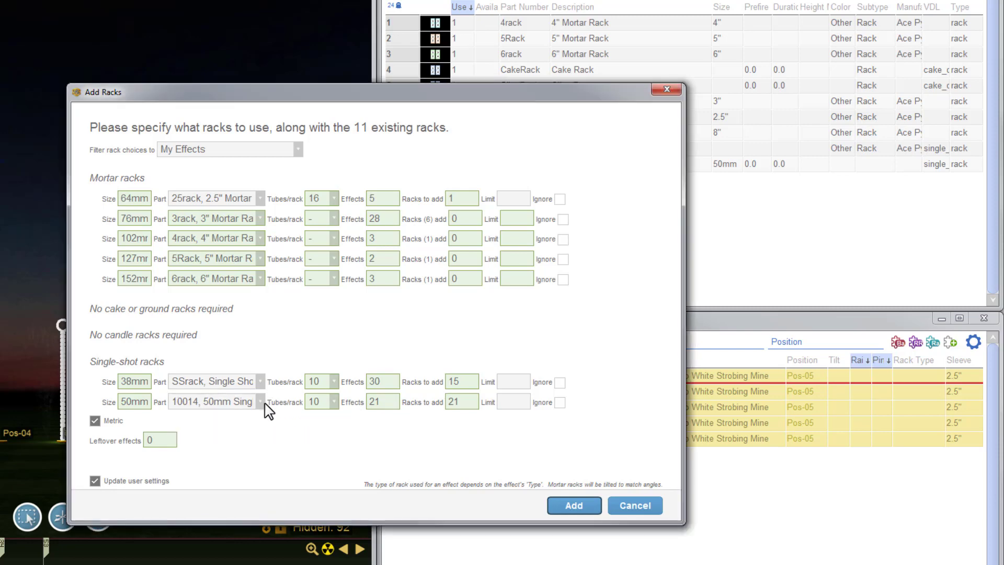
left_click(574, 505)
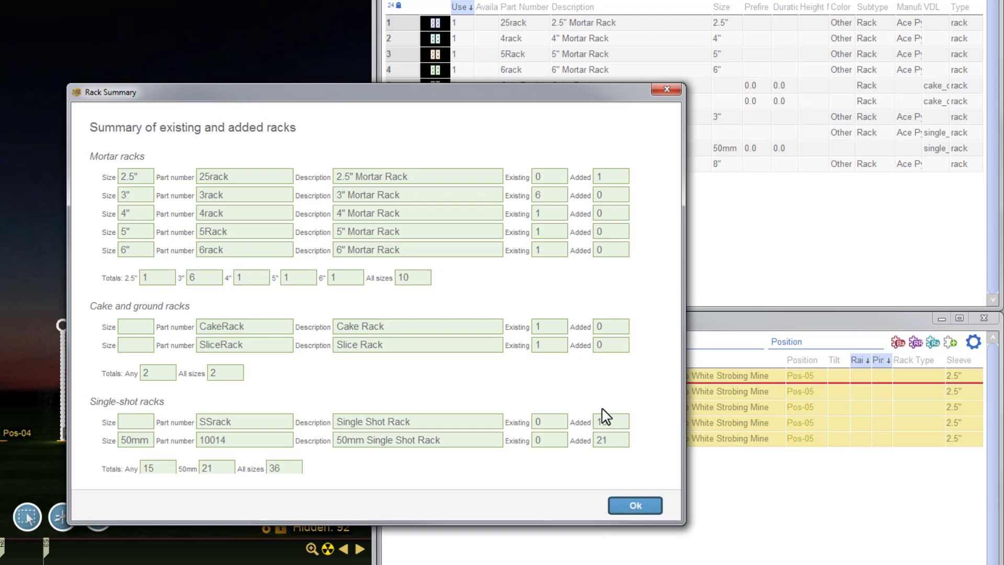
scroll(621, 413, "down", 3)
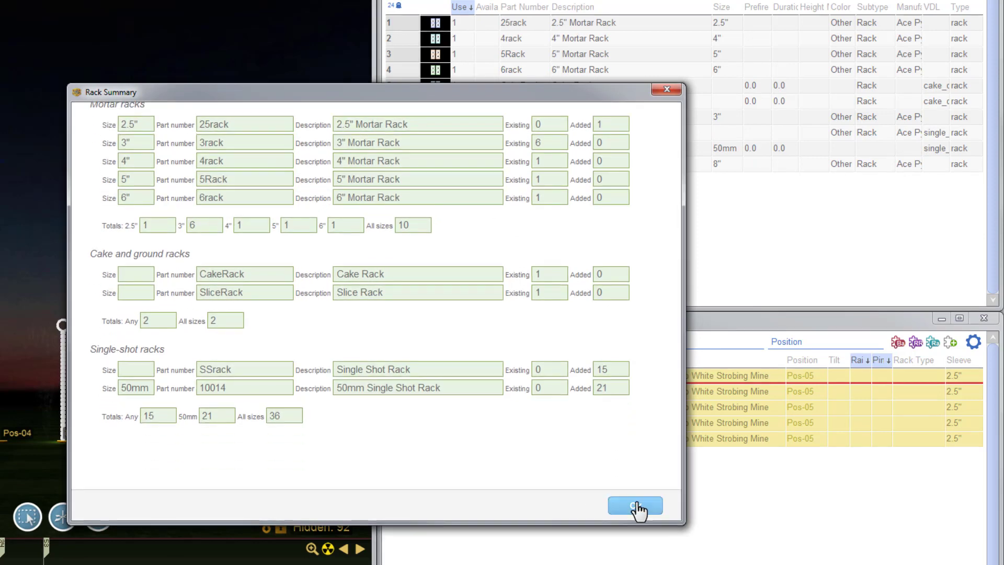
Step: Close the Rack Summary and switch to Window Preset 3: racks + effects + script
left_click(636, 506)
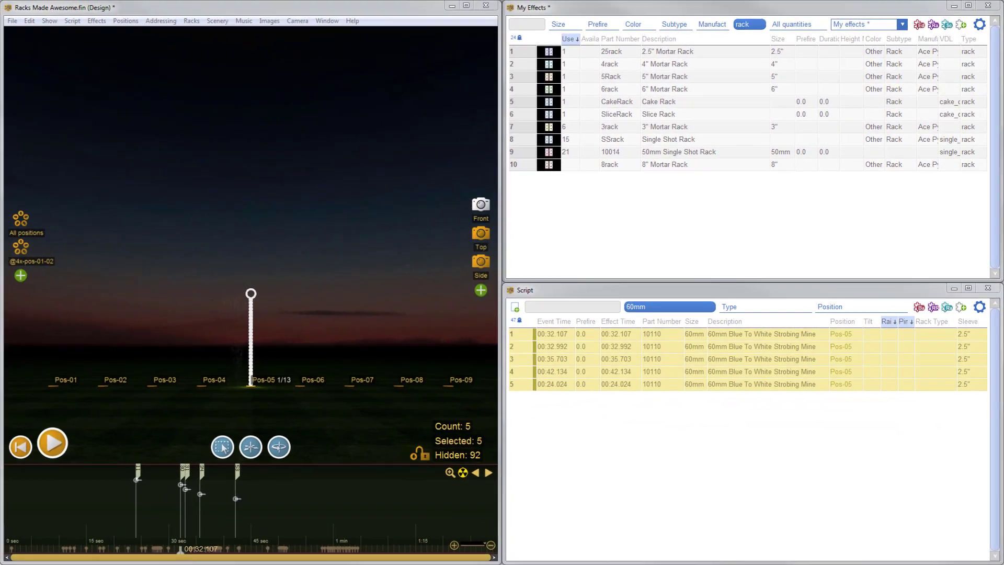
left_click(326, 21)
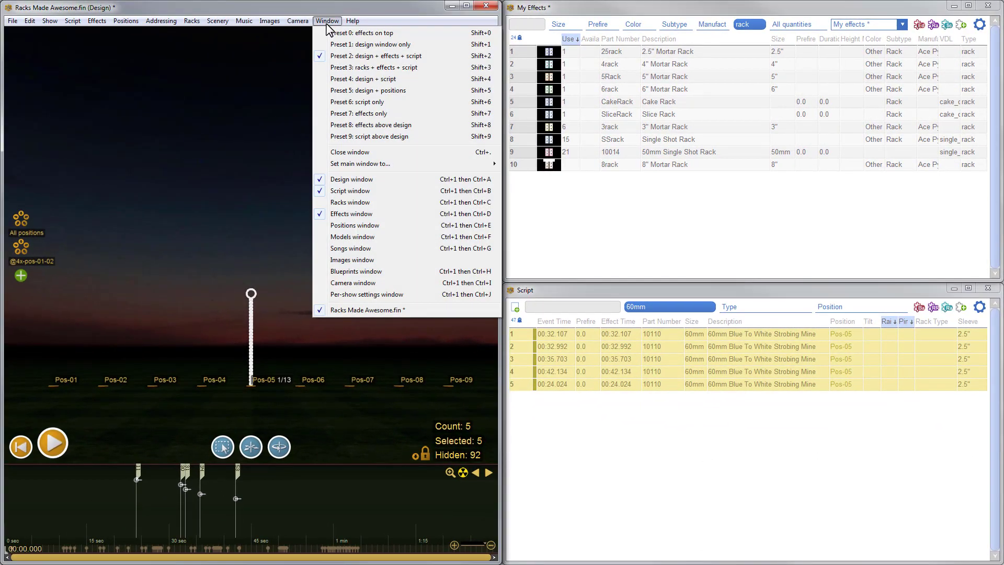
left_click(350, 68)
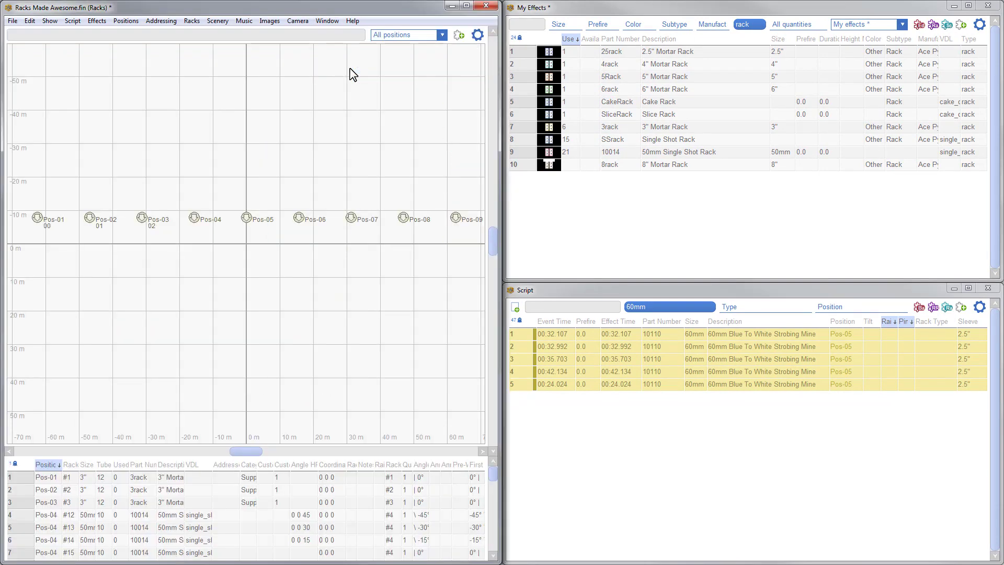
Step: Show Pos-05, box-drag its cake and slice racks to the left, and check rack counts
left_click(441, 35)
left_click(443, 135)
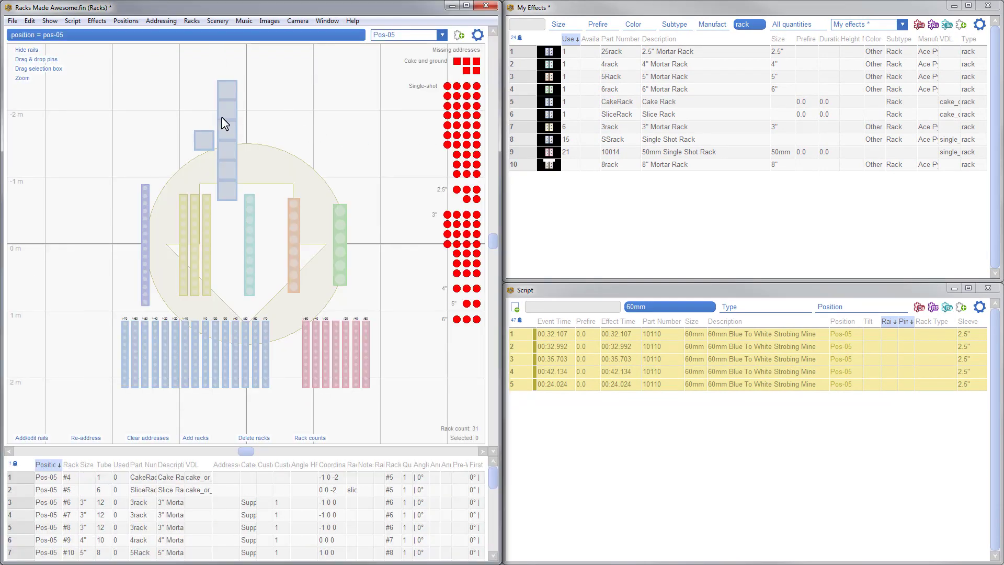
left_click(52, 69)
mouse_move(167, 105)
left_mouse_down()
mouse_move(246, 152)
mouse_move(86, 241)
left_mouse_up()
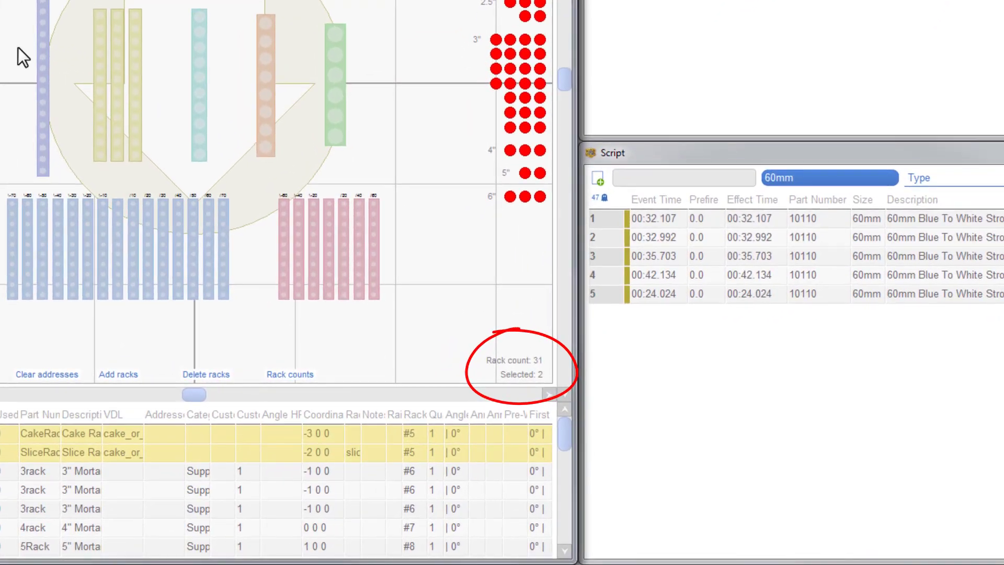
left_click(18, 47)
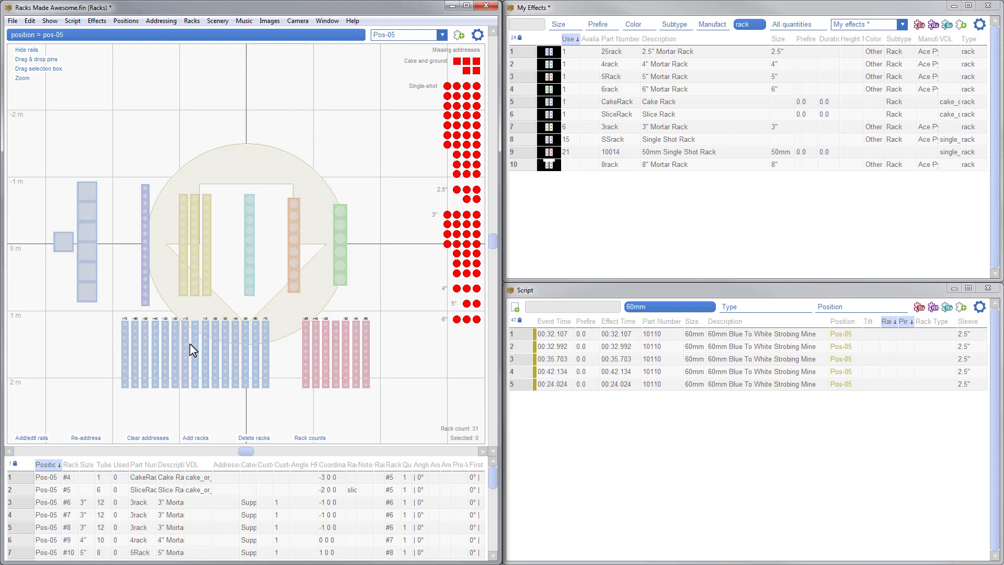
left_click(310, 438)
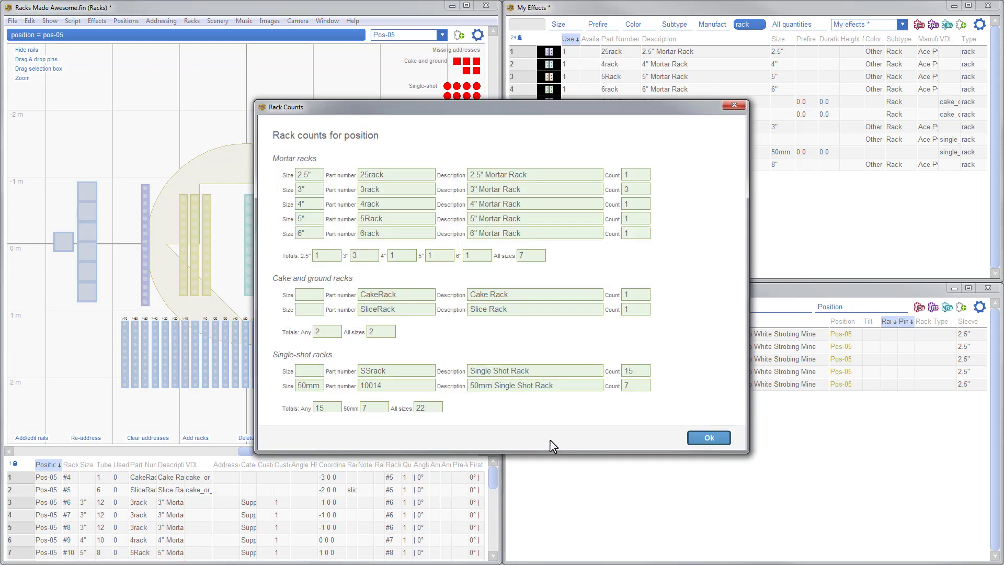
left_click(720, 441)
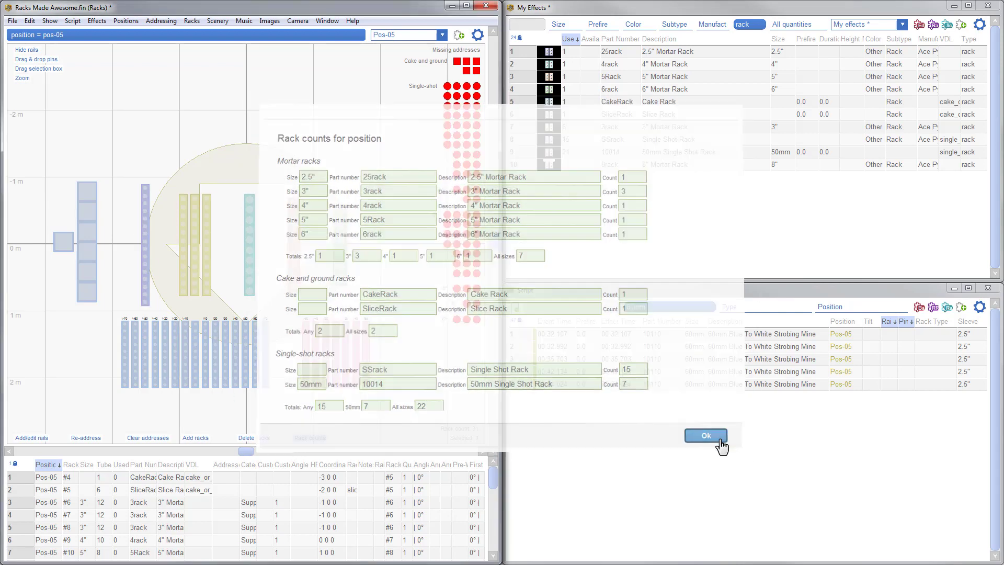
Step: Load both Silver Comet slice effects onto the slice rack at pins 01 and 18, rail 11
left_click_drag(456, 65, 85, 190)
left_click_drag(447, 62, 88, 234)
left_click(46, 61)
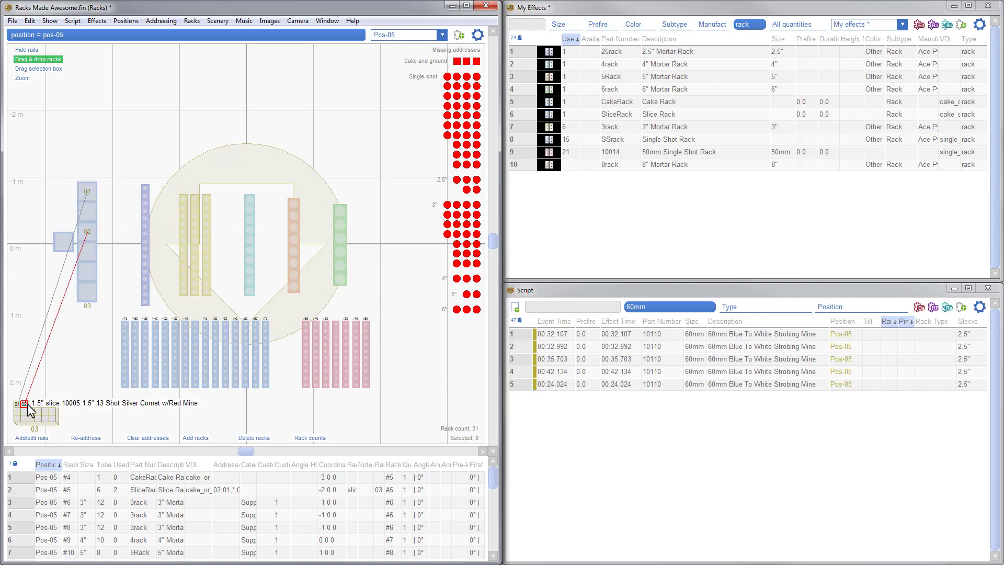
left_click_drag(23, 405, 54, 419)
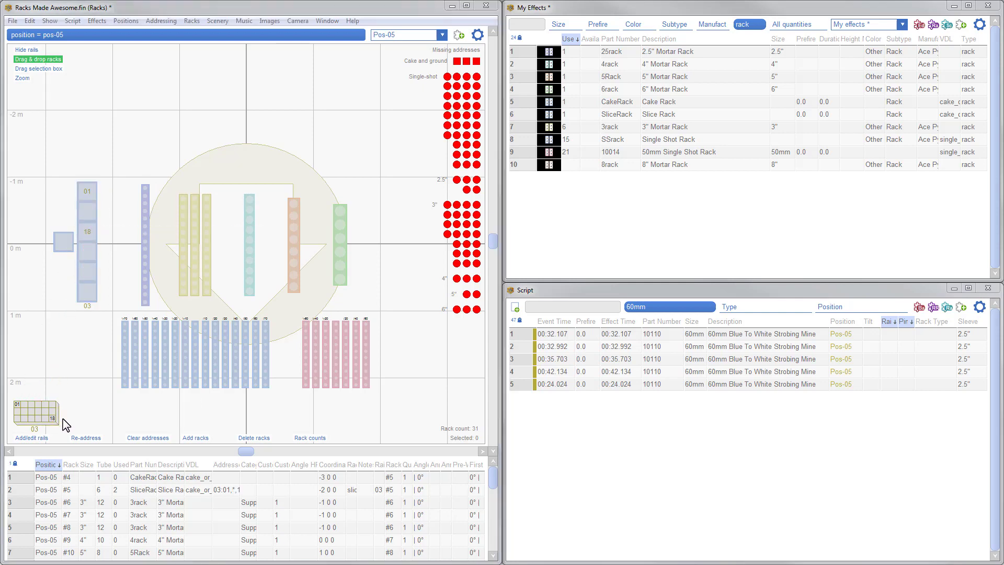
double_click(36, 430)
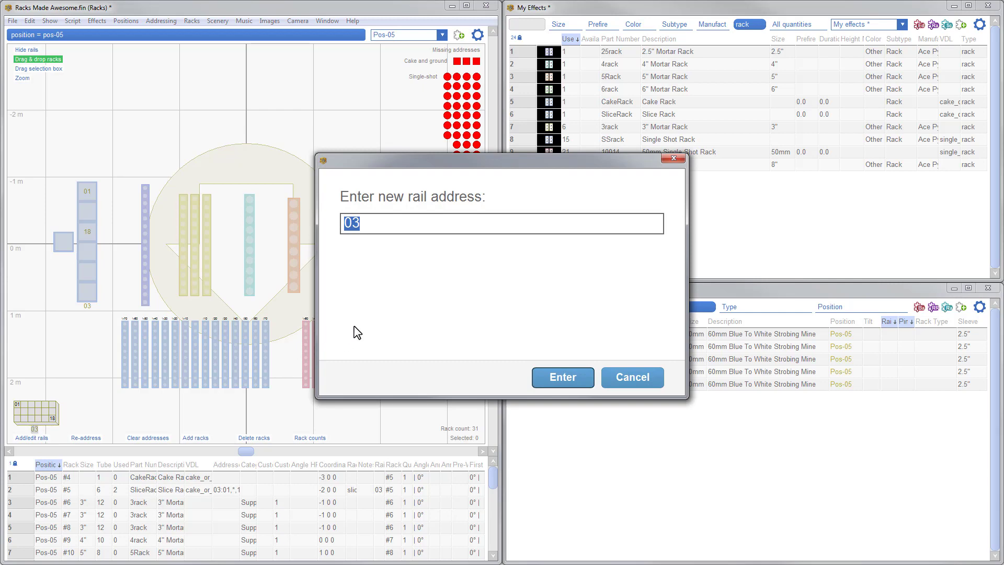
key("Return")
Step: Clear the Script size filter and locate the two slice effects in the script
left_click(655, 308)
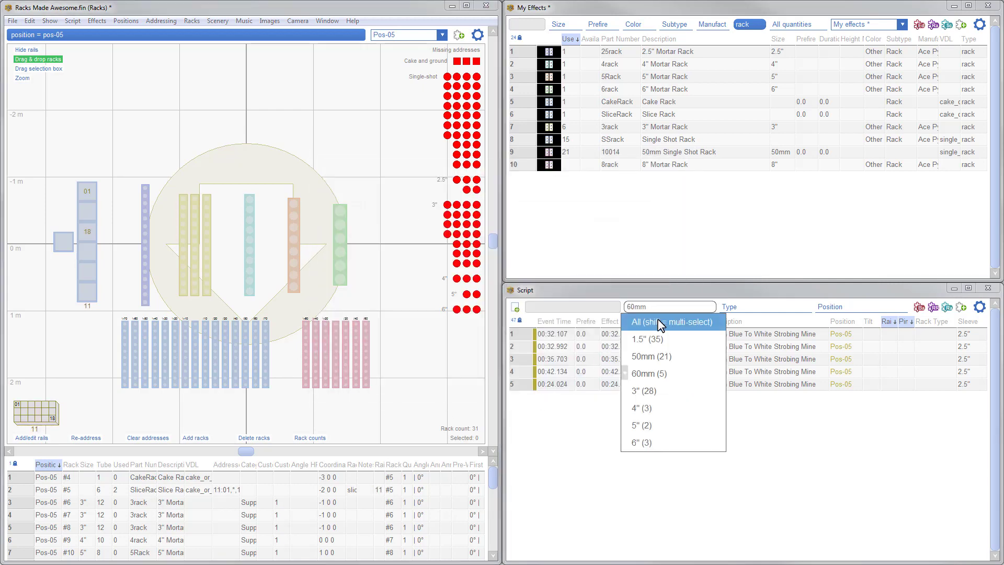
left_click(657, 321)
left_click(37, 59)
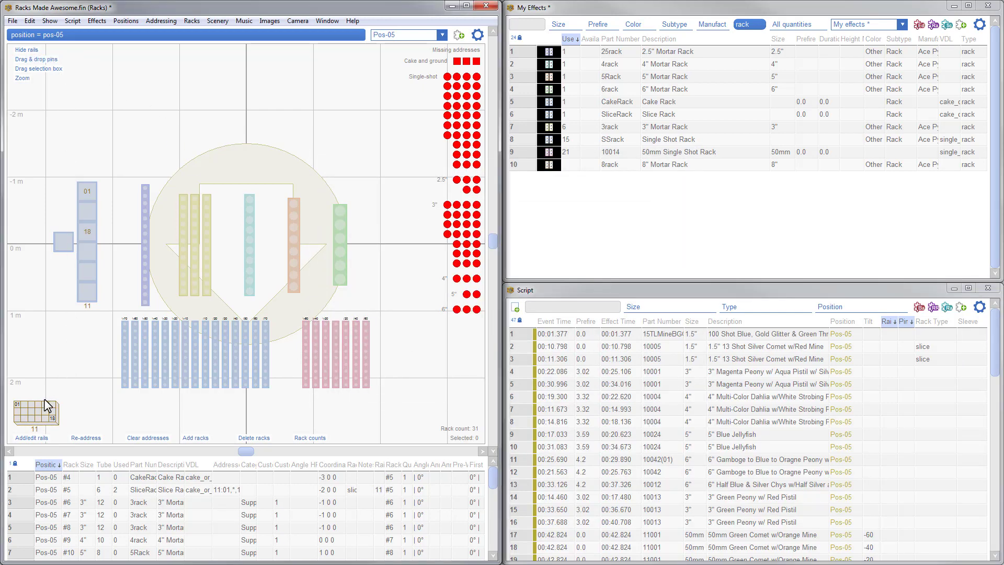
left_click(19, 408)
left_click(52, 418)
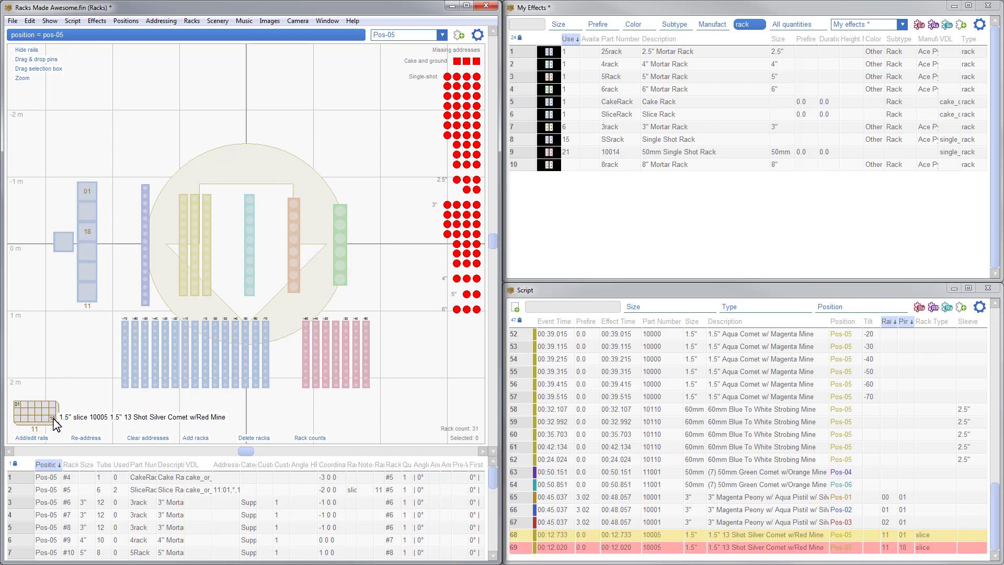
Step: Enter pre-assigned rails 12,13 for Pos-05 and clear its existing addresses
right_click(35, 413)
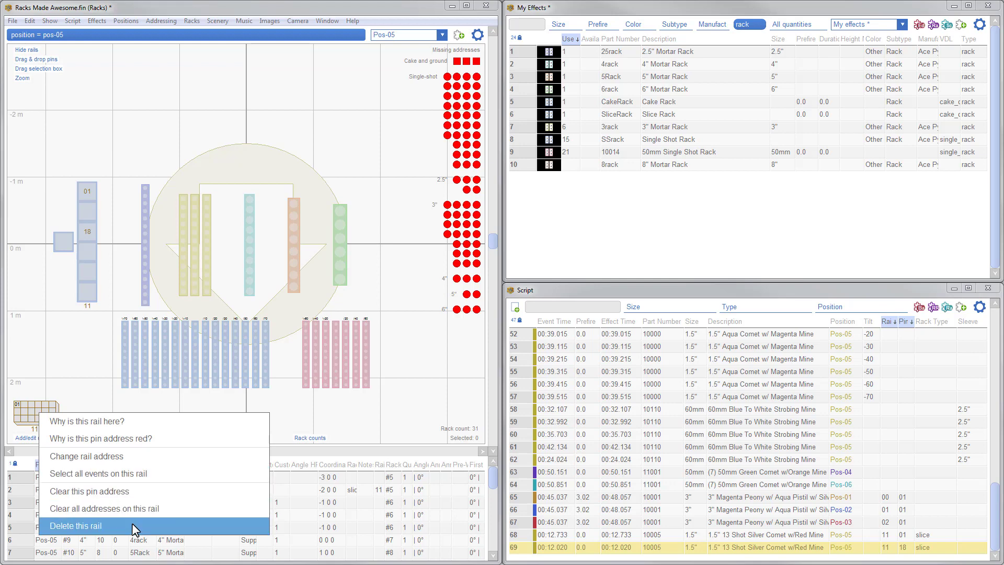
left_click(92, 406)
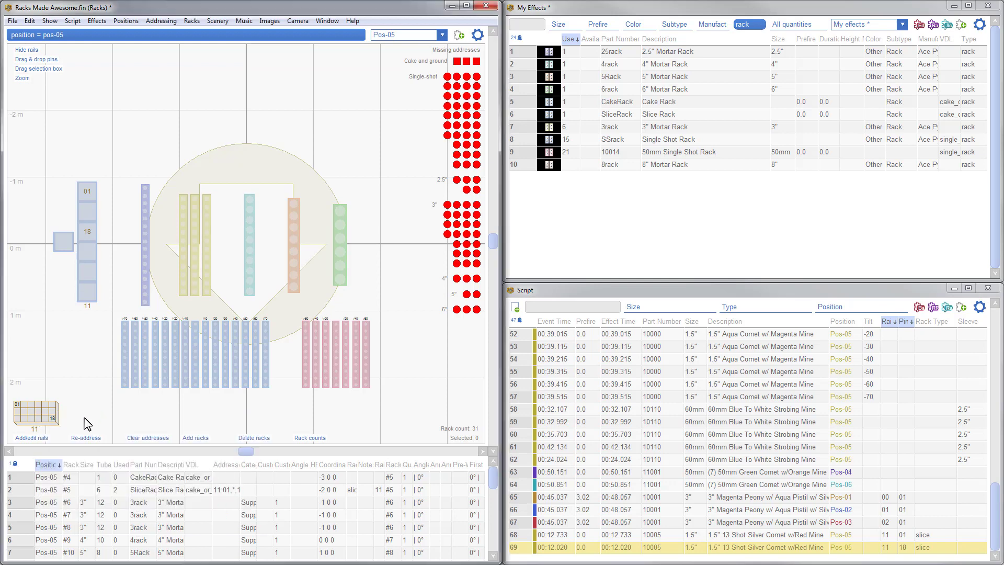
left_click(31, 438)
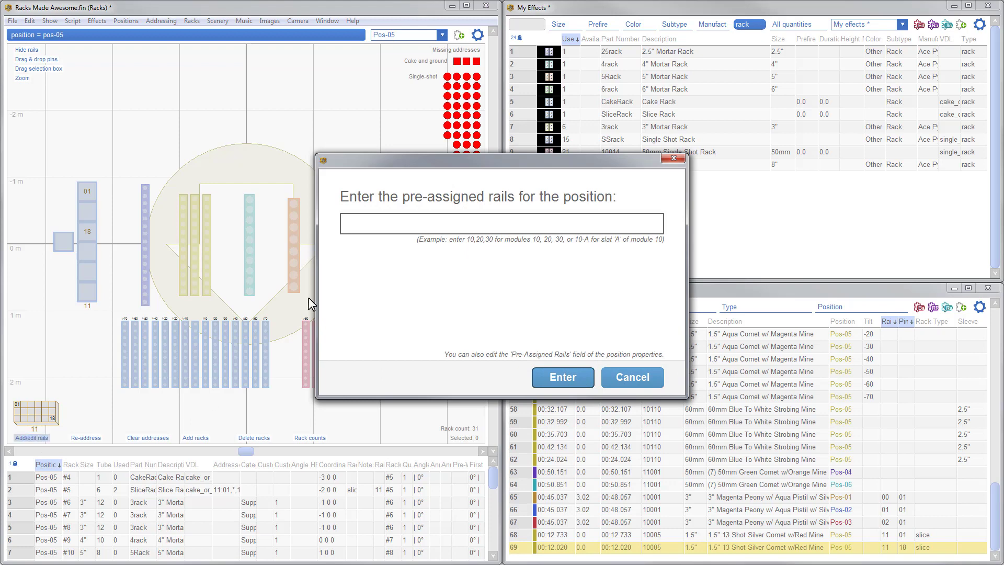
type("12,13")
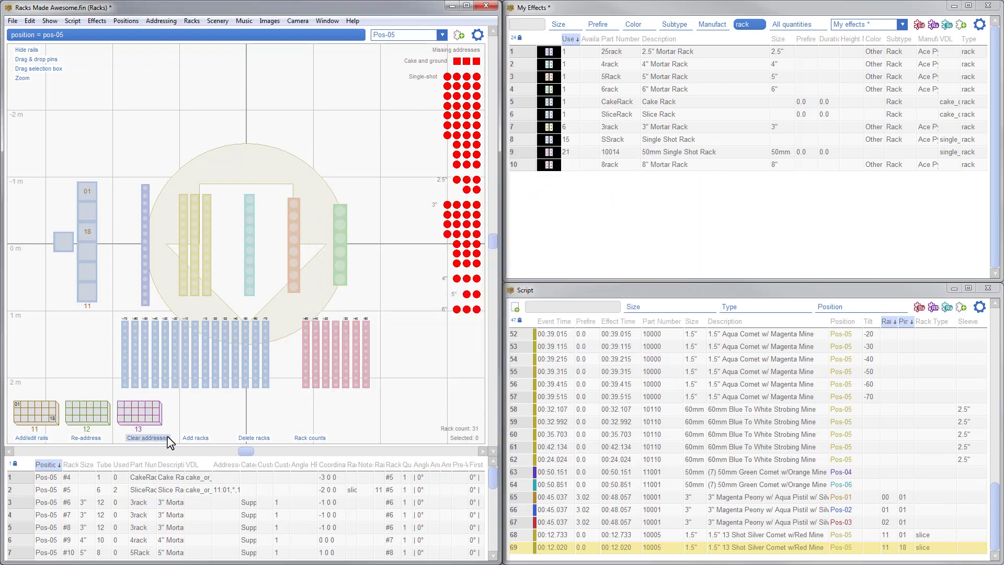
left_click(148, 438)
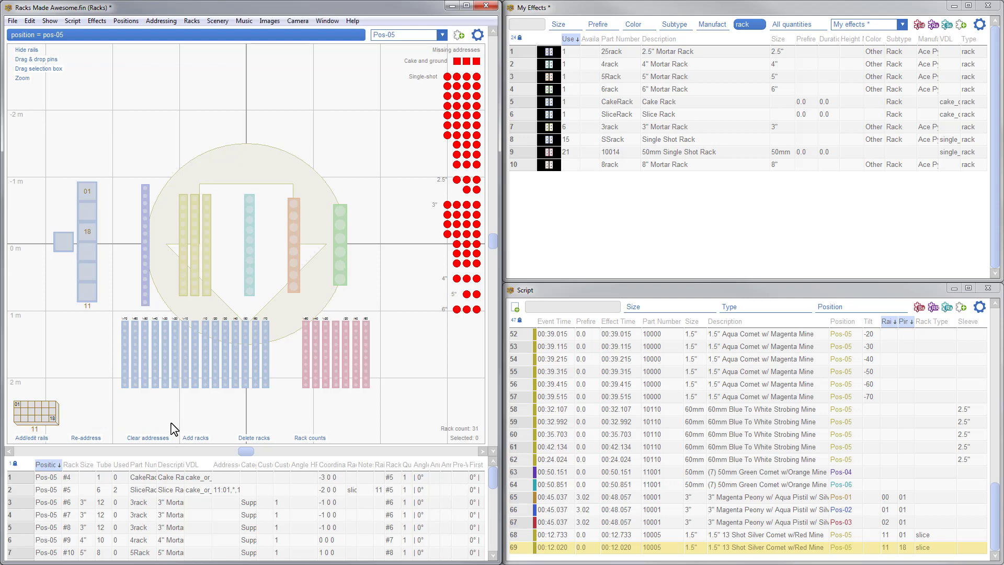
Step: Open Re-address for Pos-05 and review the First by sort criteria
left_click(93, 438)
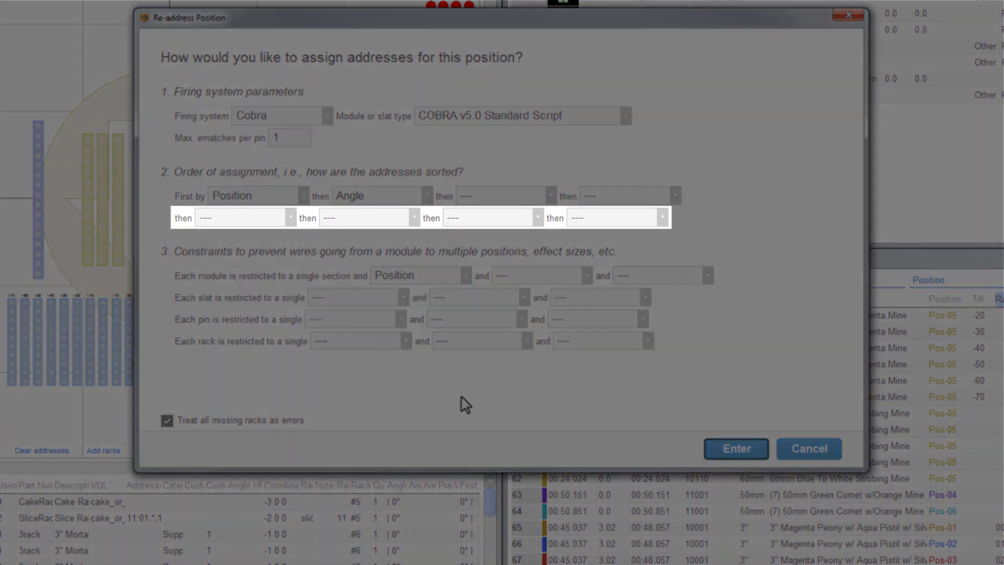
left_click(303, 196)
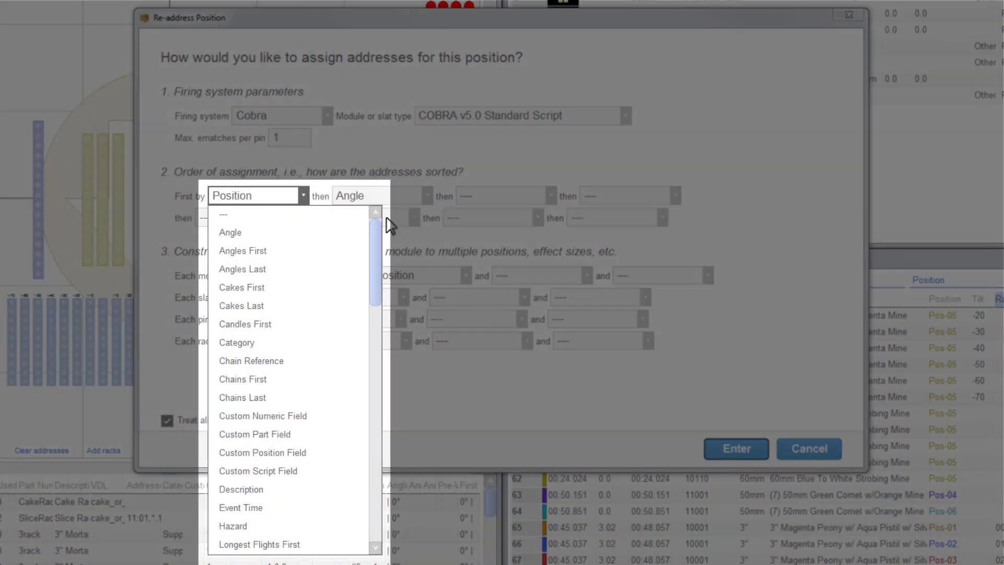
left_click_drag(374, 225, 377, 481)
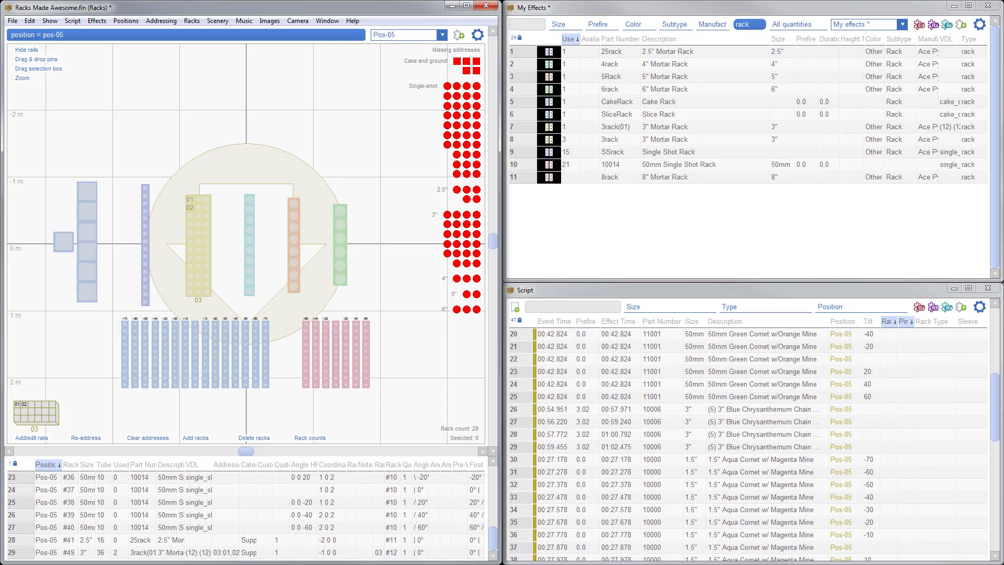
Step: List the hideable script columns, then browse the Re-address sort choices like Tilt -- Cake and Size -- Mortar Item
left_click(979, 307)
mouse_move(974, 356)
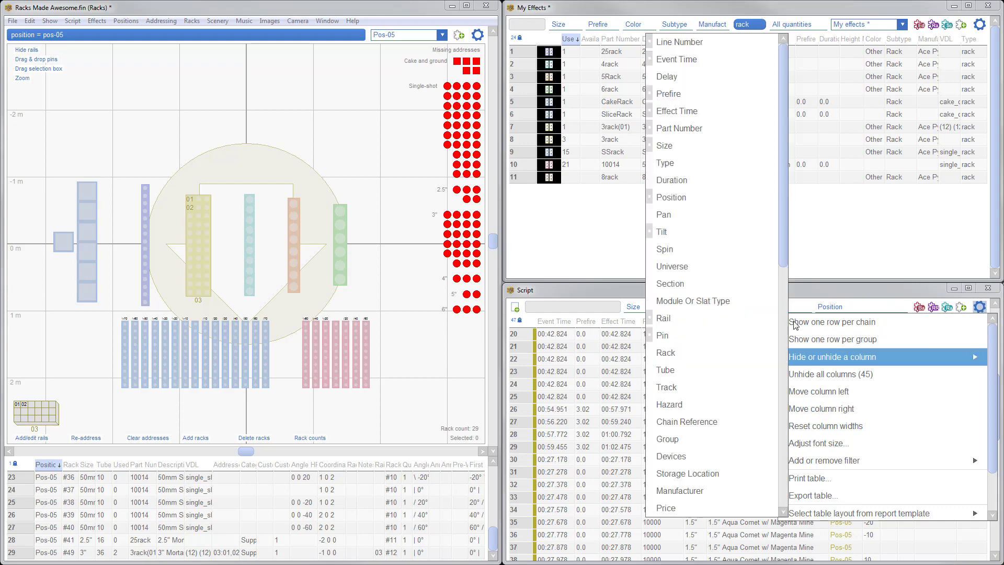
left_click_drag(786, 284, 790, 506)
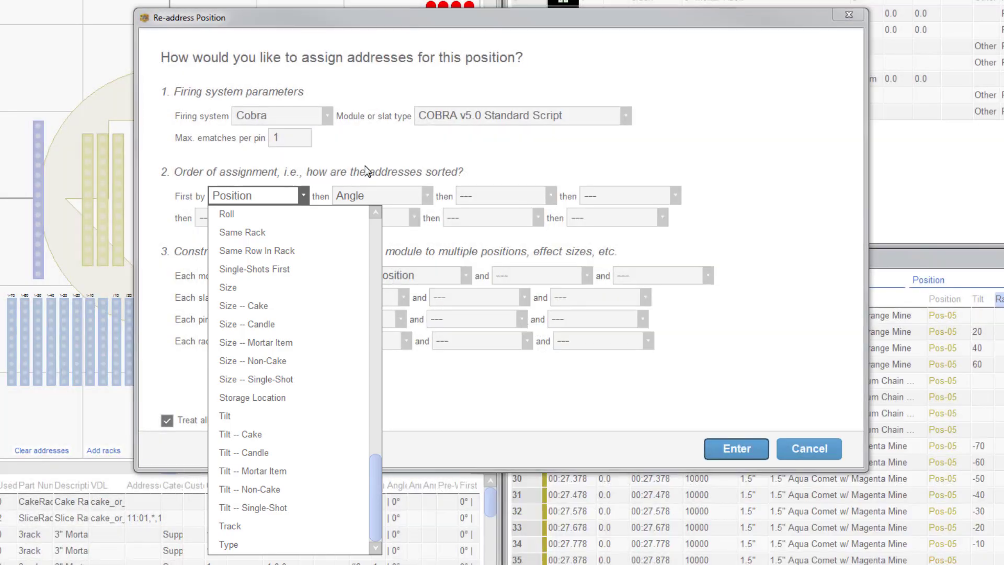
Step: Set the next sort keys to Mortar Items First, Size -- Mortar Item and Cakes Last
left_click(427, 195)
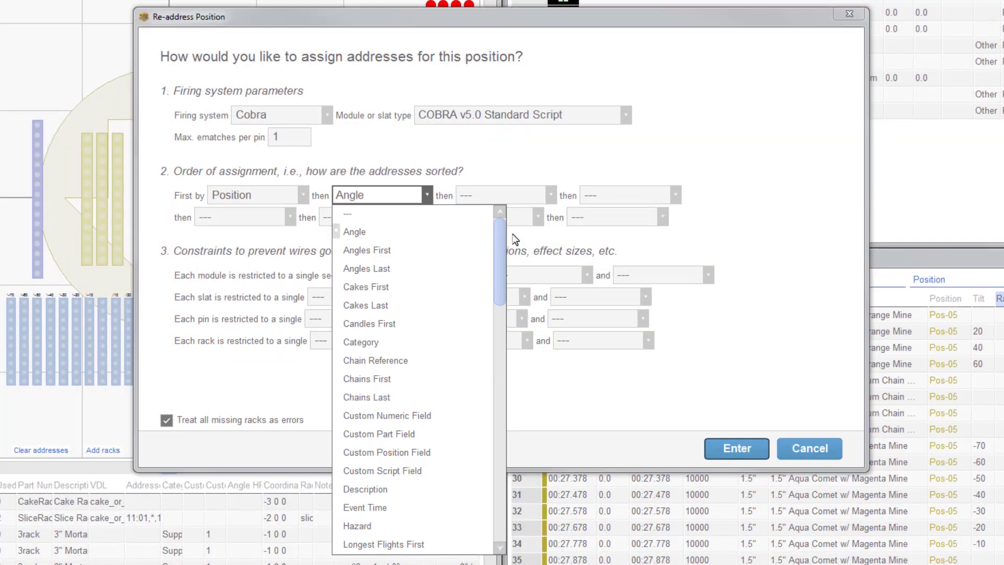
scroll(413, 314, "down", 5)
left_click(413, 316)
left_click(551, 195)
left_click_drag(634, 236, 628, 439)
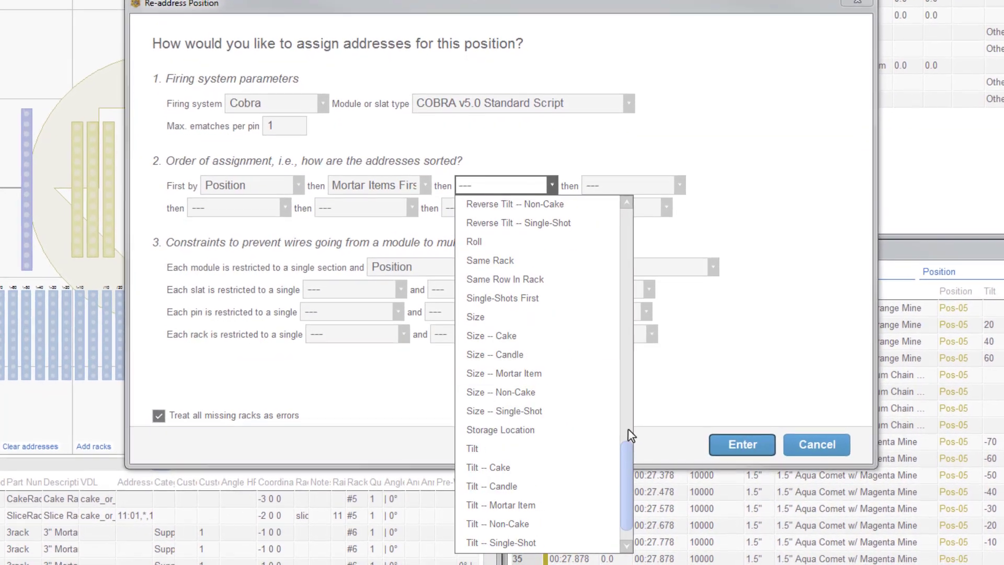
left_click(517, 373)
left_click(678, 185)
left_click(632, 291)
Step: Add Rack Type -- Candle, Size -- Single-Shot, Tilt -- Single-Shot and Event Time keys, then apply the re-address
left_click(283, 208)
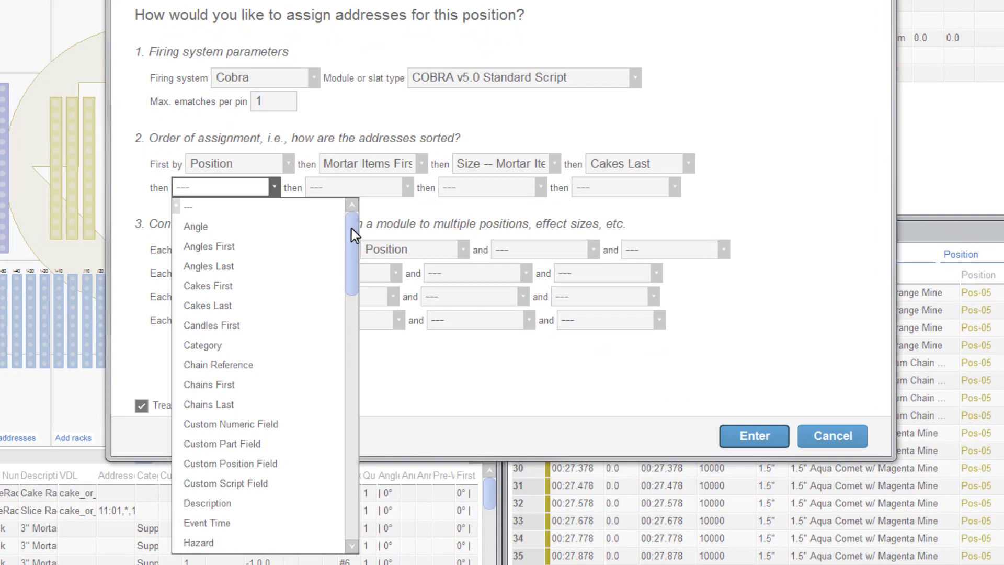
left_click_drag(351, 234, 351, 387)
left_click(286, 278)
left_click(404, 187)
left_click_drag(485, 366, 509, 448)
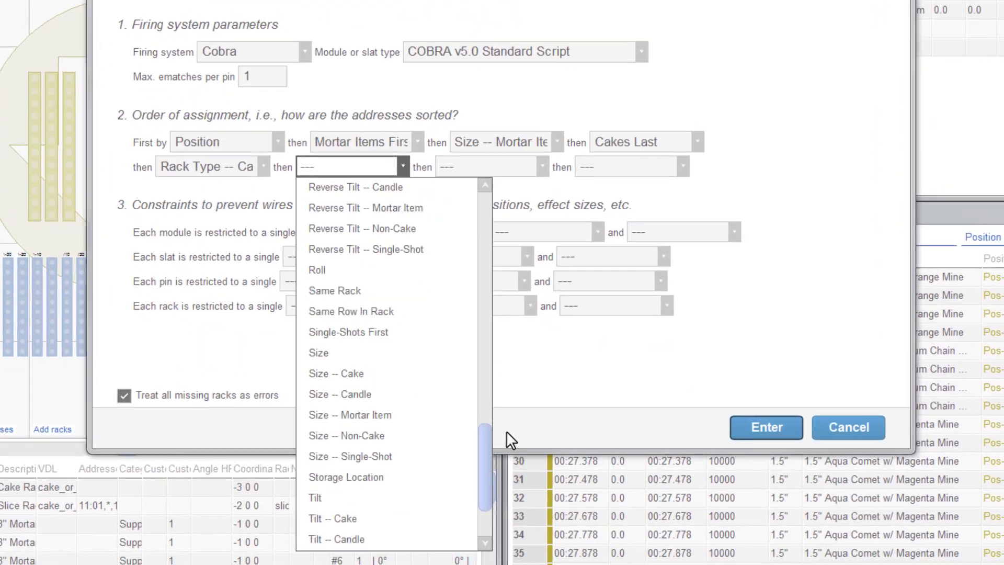
left_click(350, 456)
left_click(542, 167)
left_click_drag(630, 205, 631, 450)
left_click(595, 494)
left_click(685, 166)
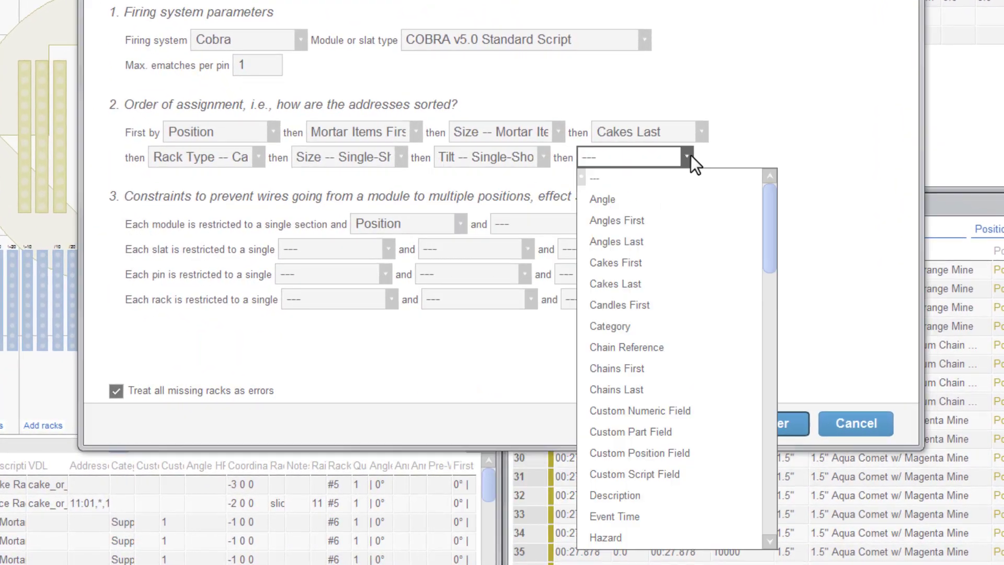
left_click(688, 518)
left_click(772, 423)
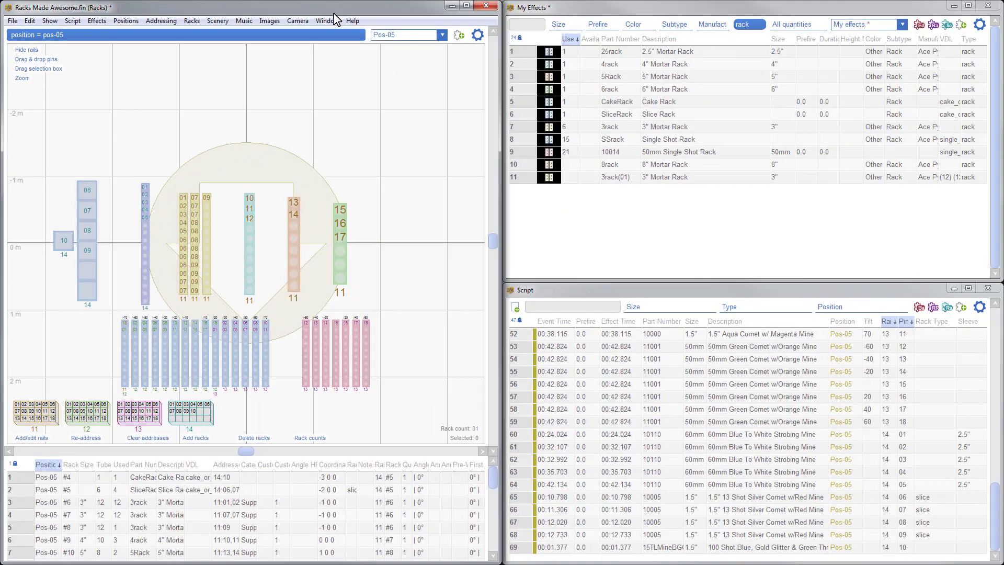
Step: Switch to the Preset 2 design view and move the three shells at 00:47.097 to Pos-06–Pos-08
left_click(328, 21)
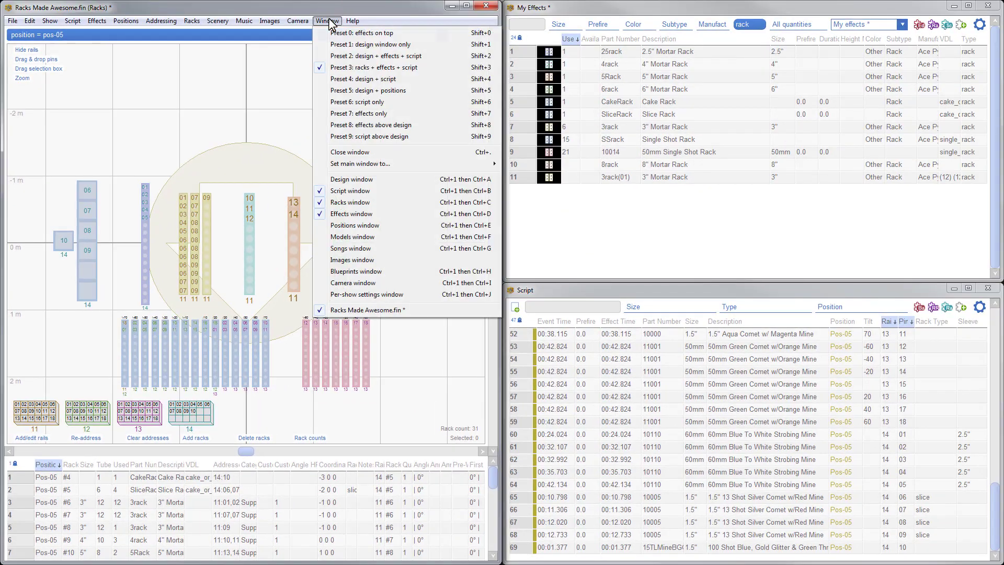
left_click(341, 57)
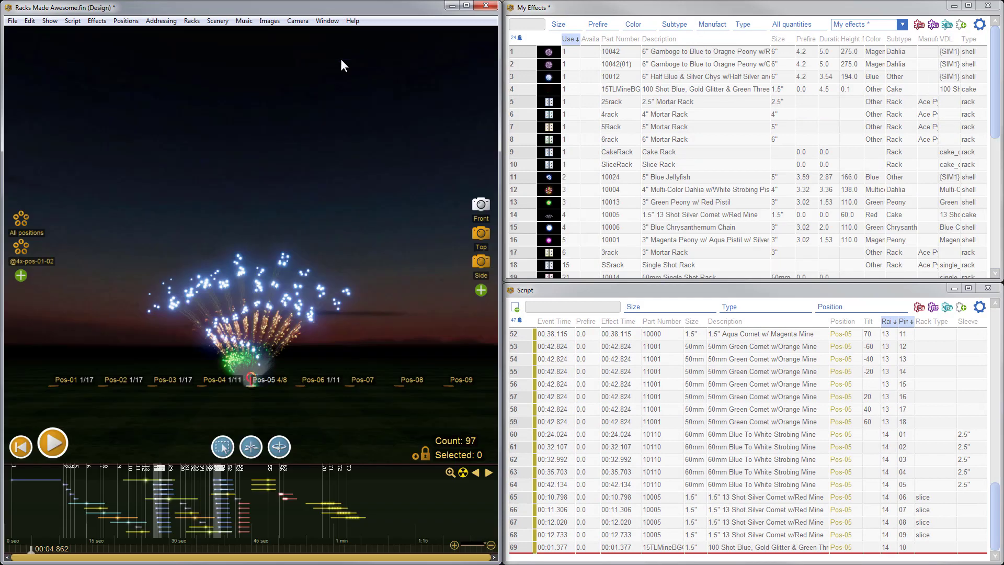
left_click(262, 502)
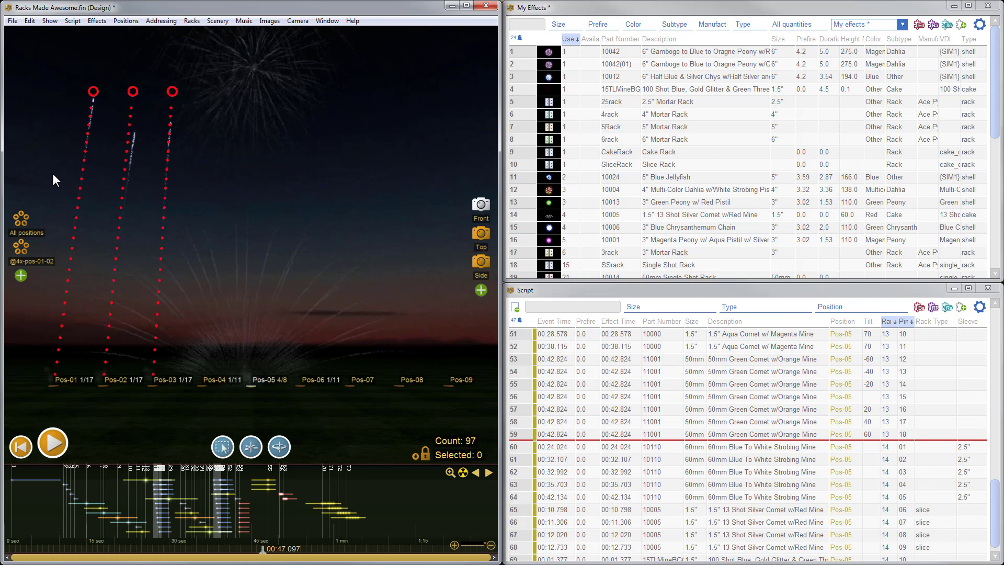
left_click_drag(52, 174, 216, 257)
left_click_drag(127, 247, 359, 249)
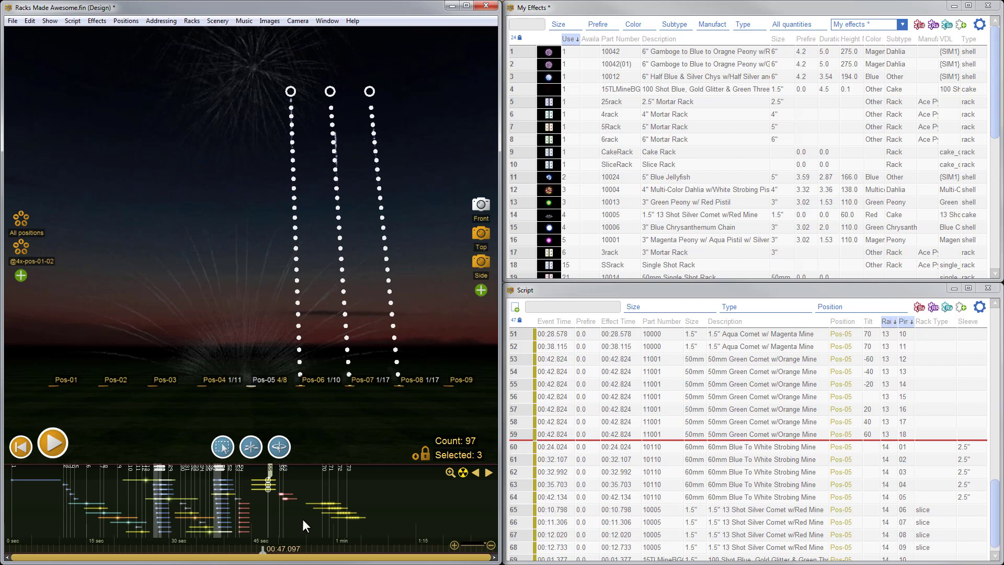
Step: Make the effects in a short time range into a grouped sequence lasting 3 seconds
left_click_drag(302, 519, 276, 518)
key("ctrl+q")
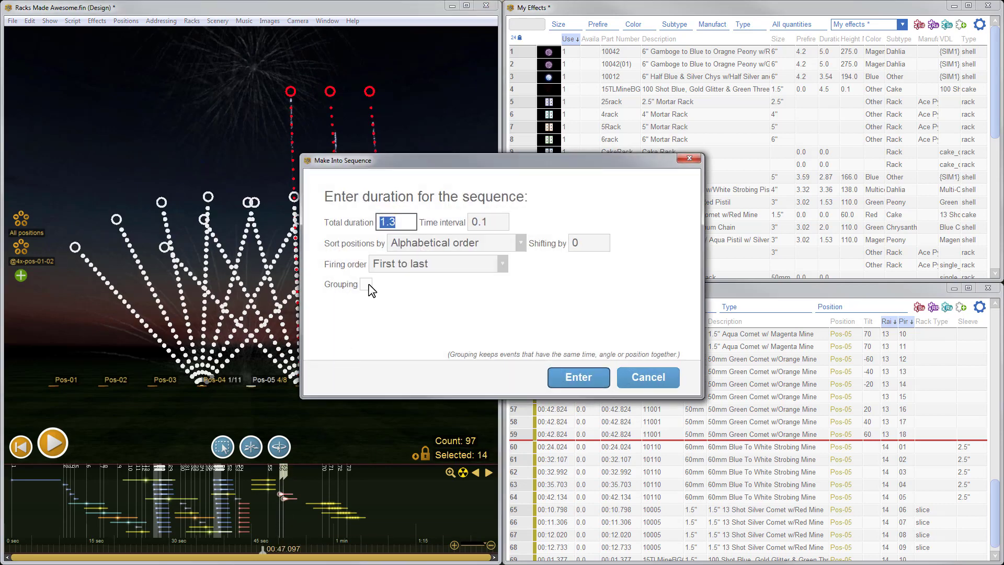
left_click(366, 285)
double_click(387, 222)
type("3")
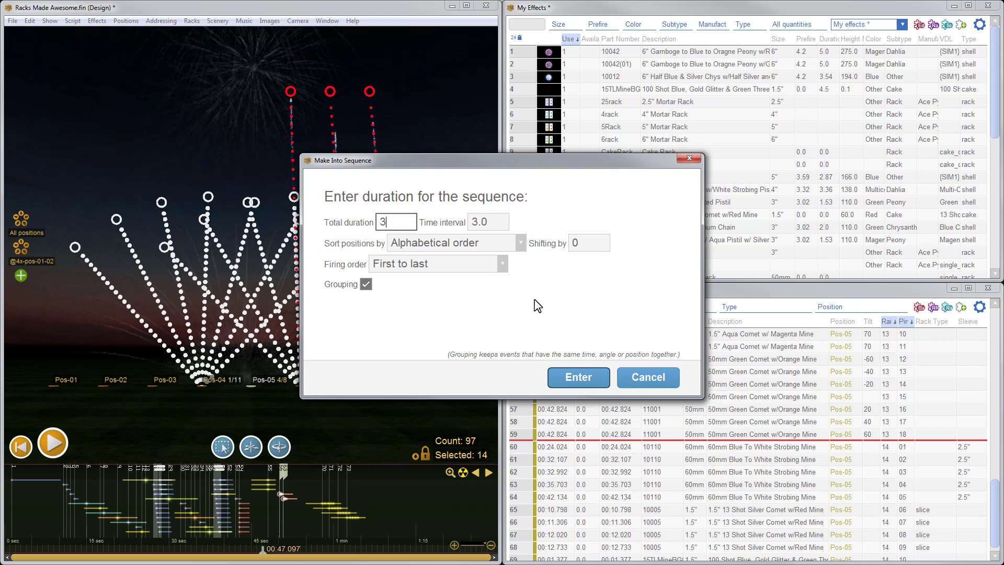
left_click(583, 384)
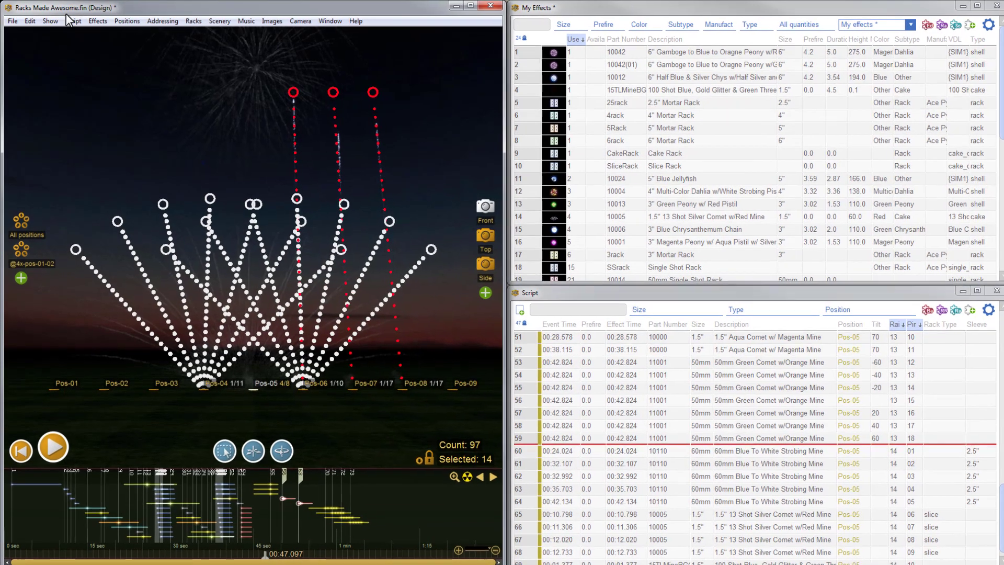
left_click(49, 20)
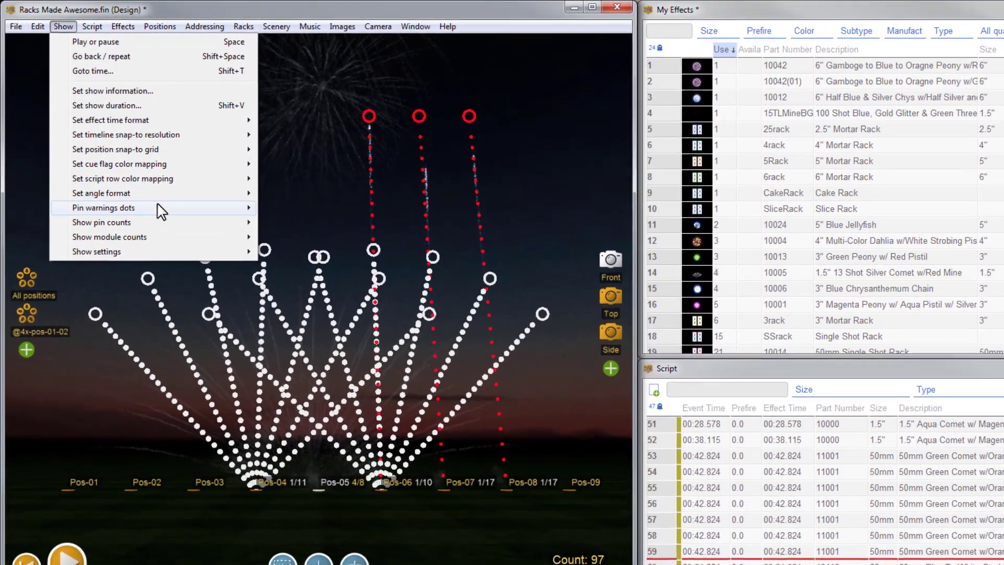
mouse_move(145, 197)
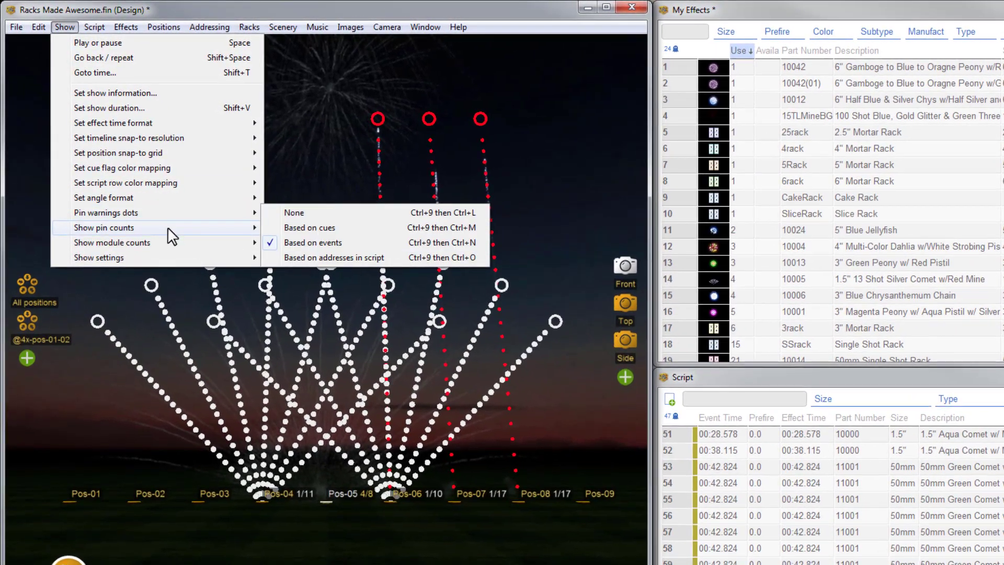
mouse_move(176, 251)
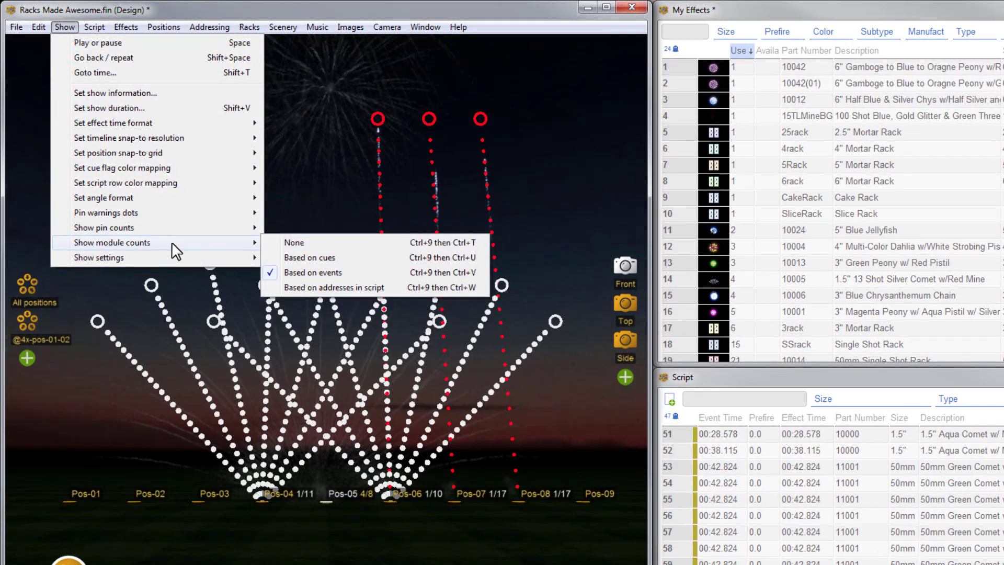
left_click(283, 374)
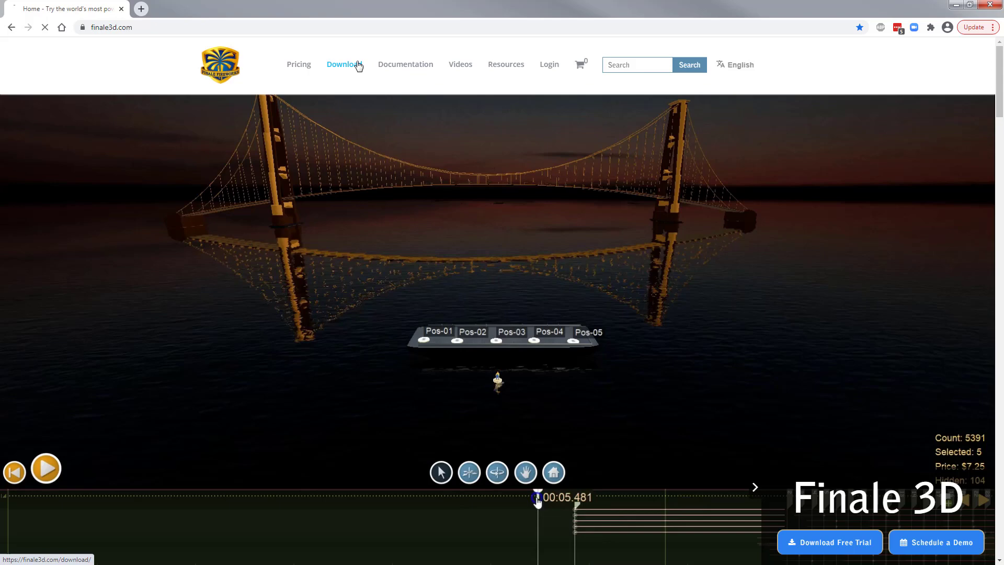
Step: Visit the finale3d.com Download page, then go to Videos > Finale 3D Video Tutorials
left_click(360, 65)
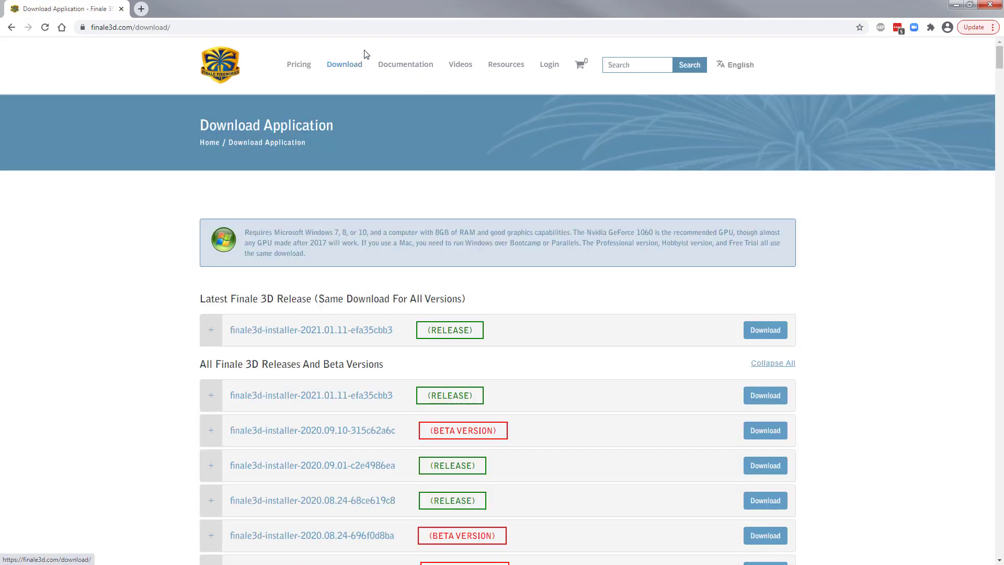
mouse_move(458, 65)
mouse_move(463, 93)
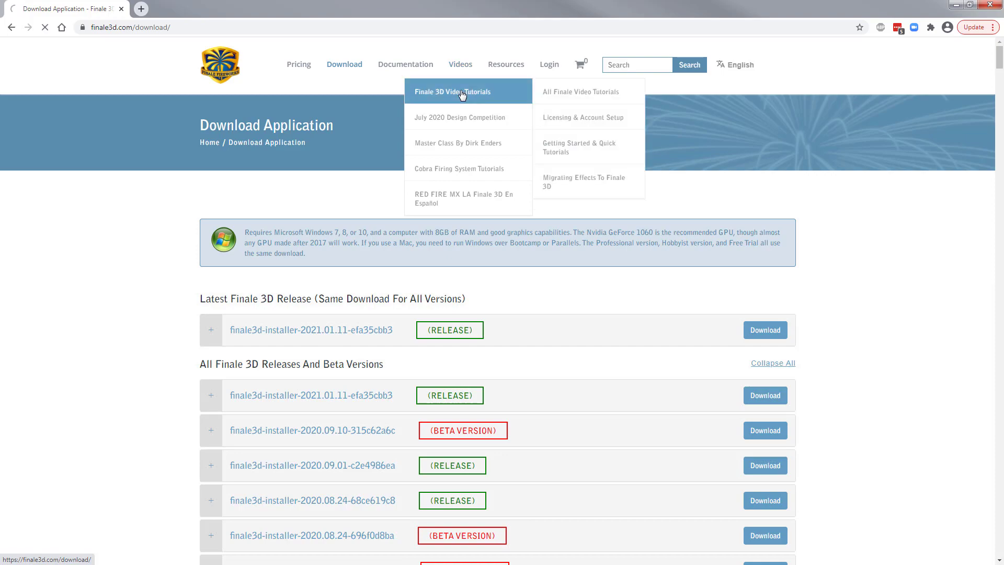